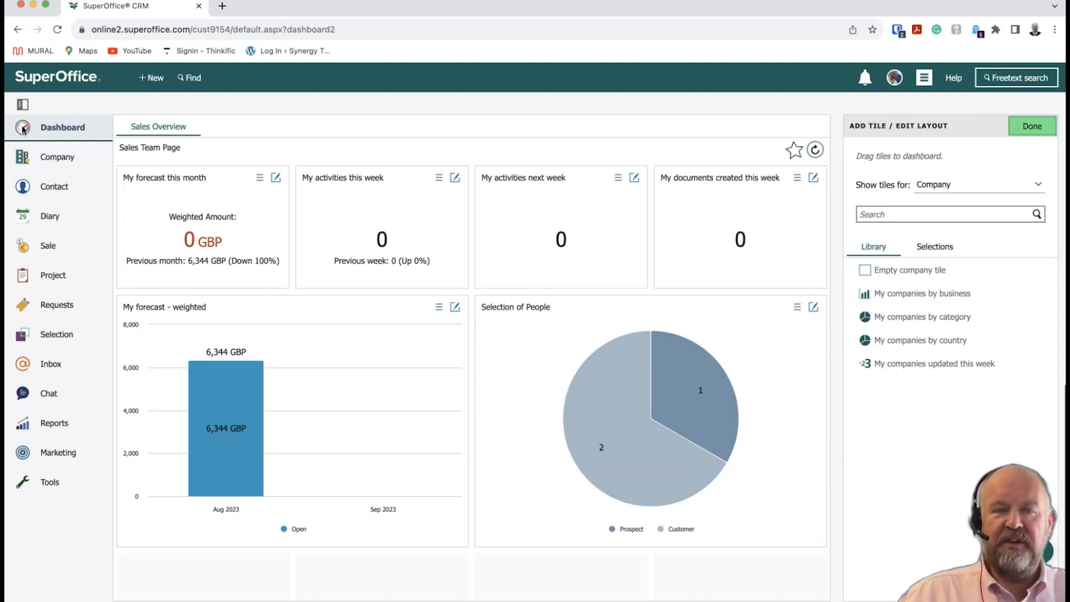
# Visit the Company page, return to the dashboard, check the dashboard picker, and collapse the side navigation.
pyautogui.click(21, 162)
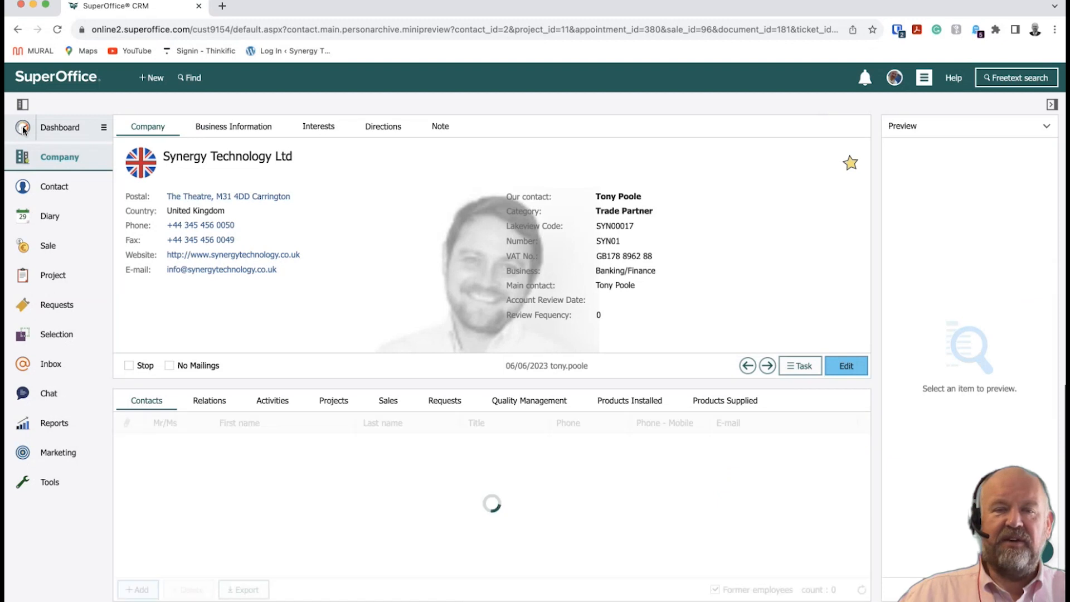
pyautogui.click(22, 129)
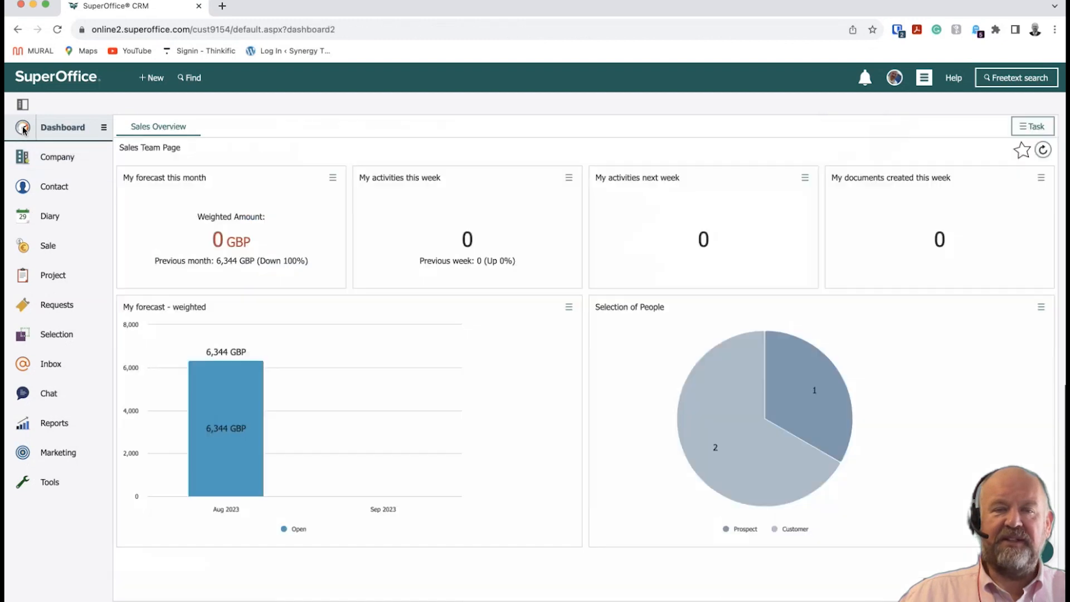
pyautogui.click(60, 129)
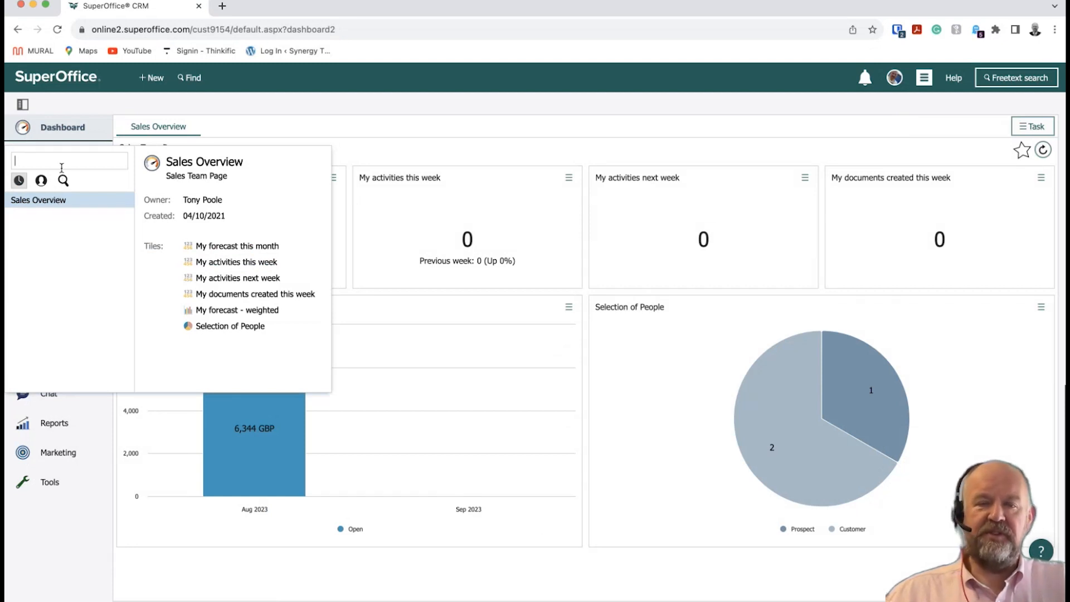
pyautogui.click(60, 129)
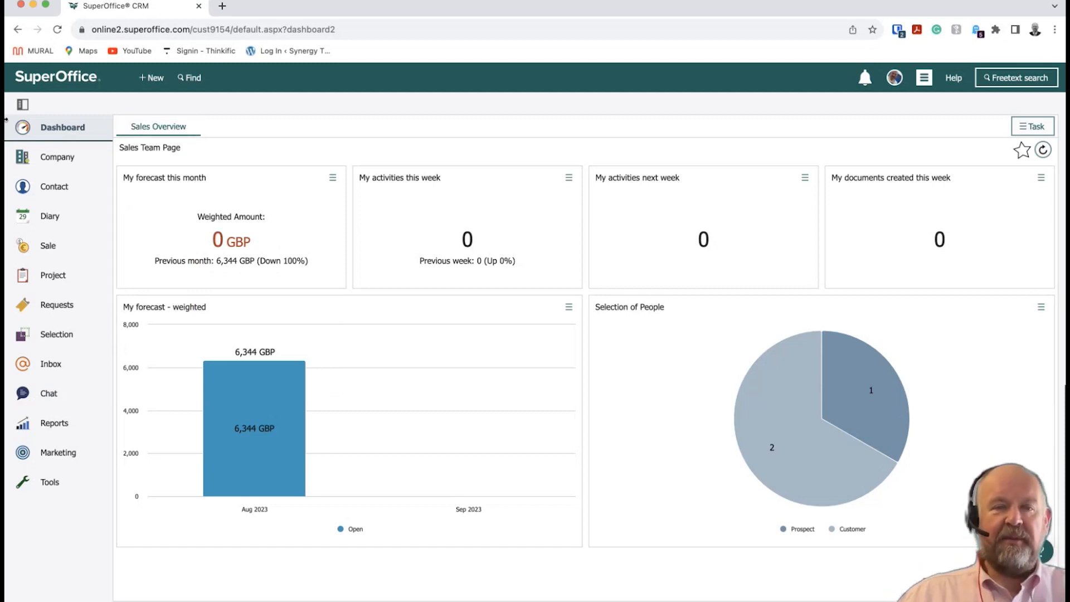
pyautogui.click(23, 105)
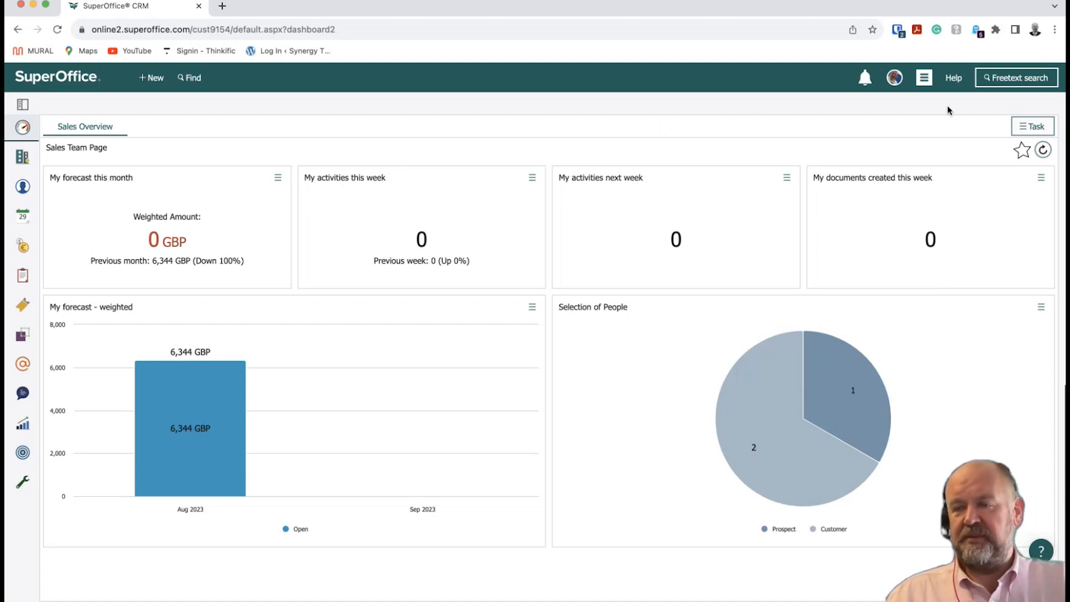
# Start a new dashboard from the Task menu and name it 'Synergy Dashboard'.
pyautogui.click(1040, 129)
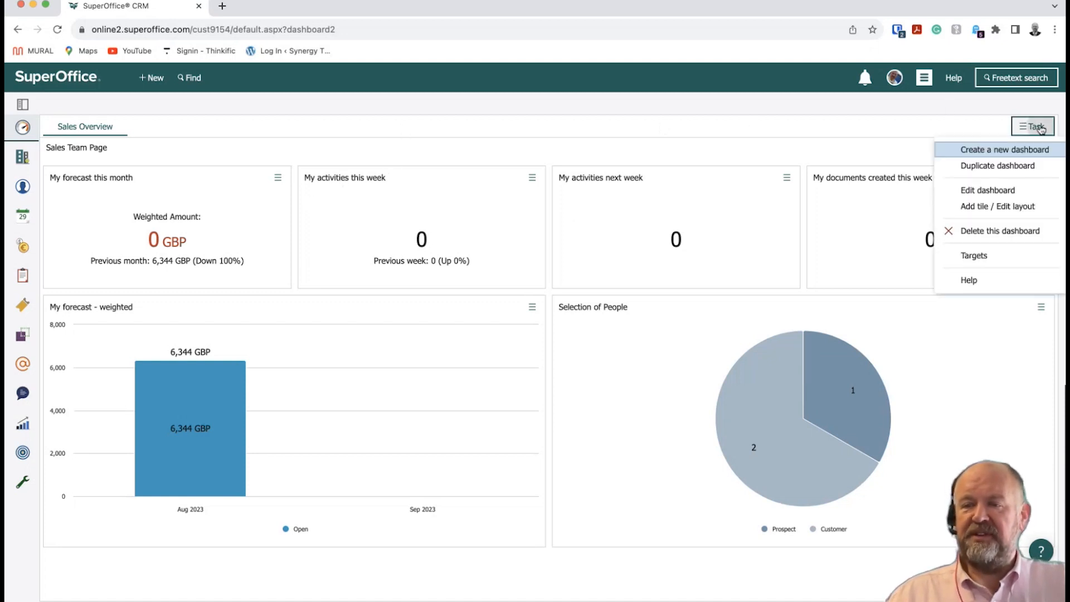
pyautogui.click(1016, 155)
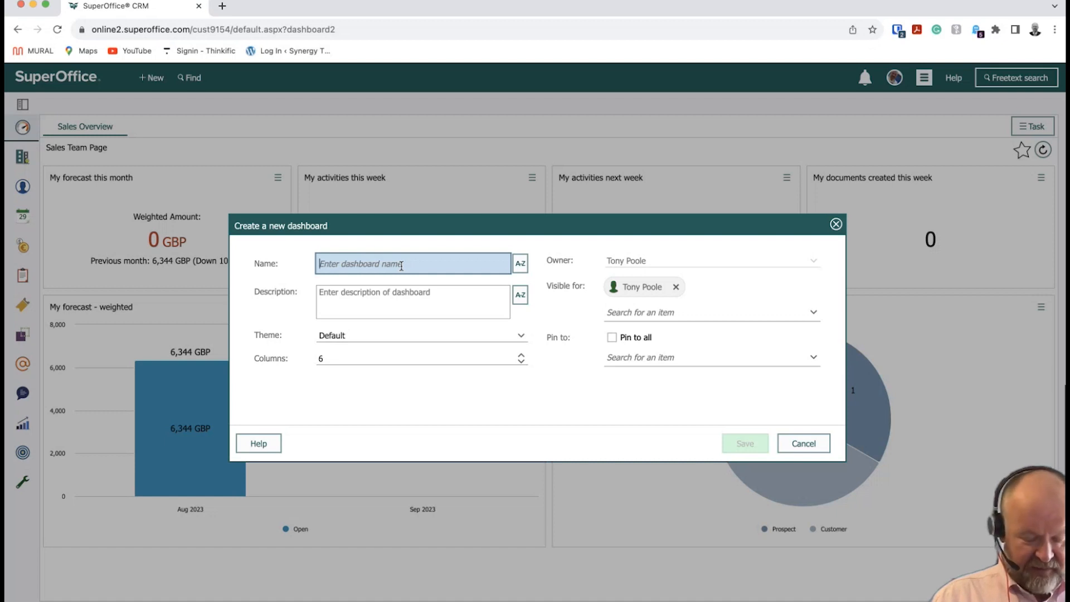
pyautogui.write('Synergy ')
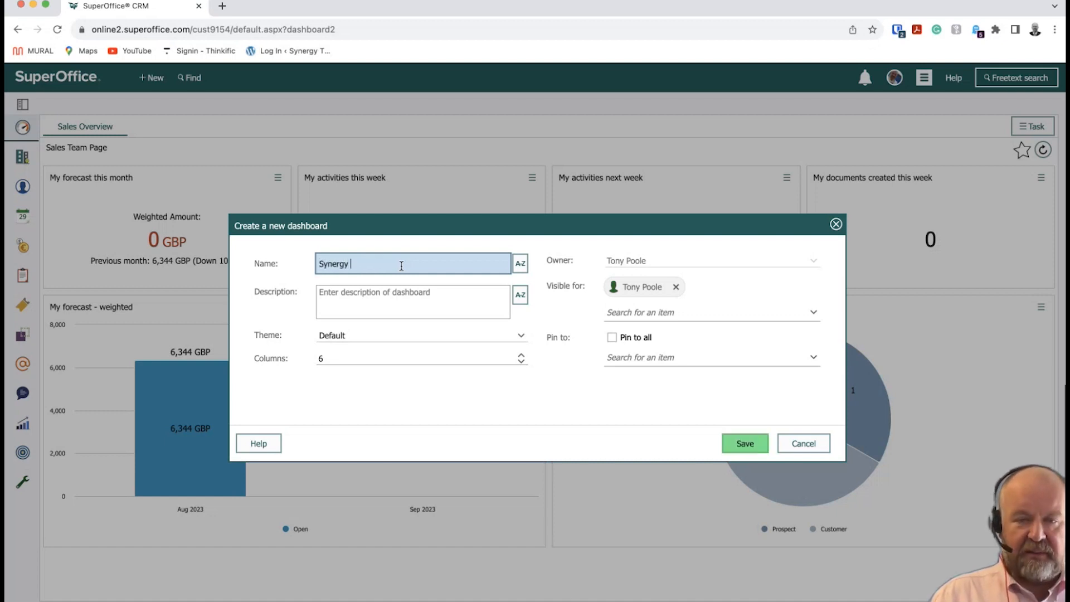
pyautogui.write('Dashboard')
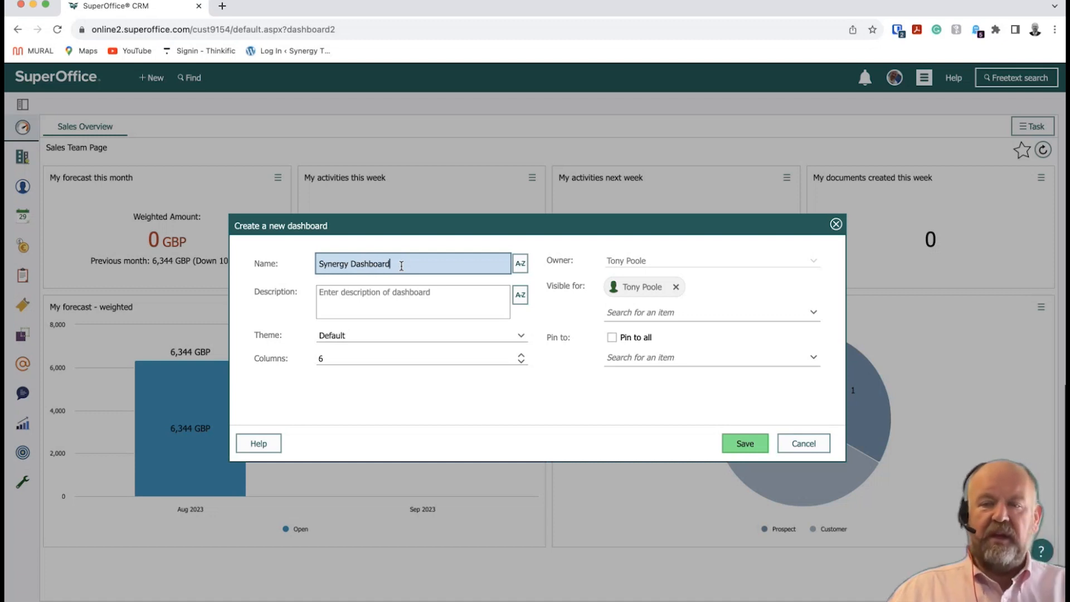
pyautogui.click(629, 264)
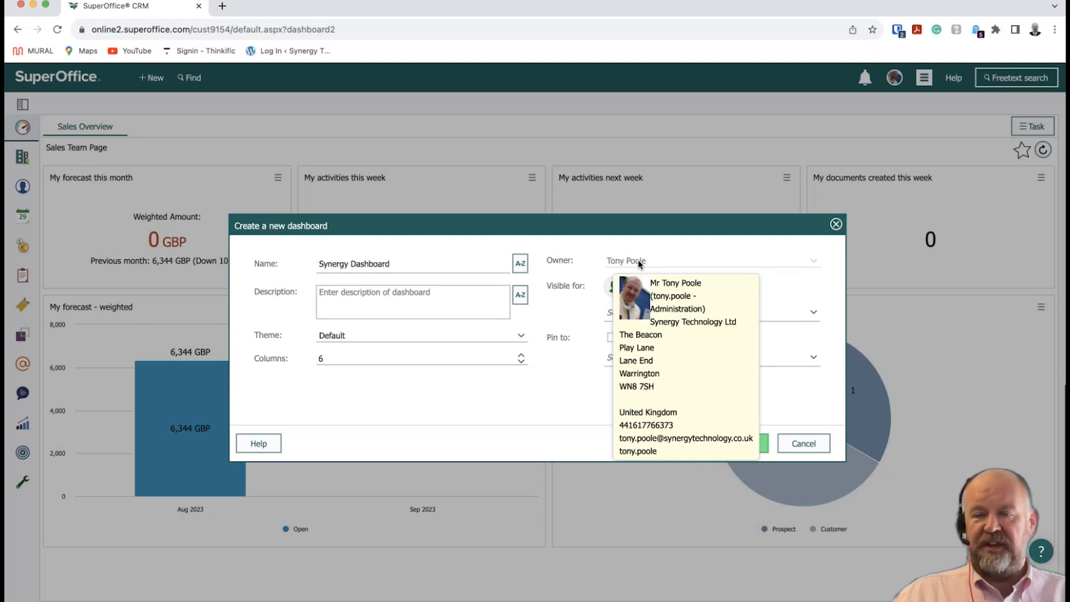
# Enter the description 'Synergy Technology Overview Dashboard'.
pyautogui.moveTo(639, 262)
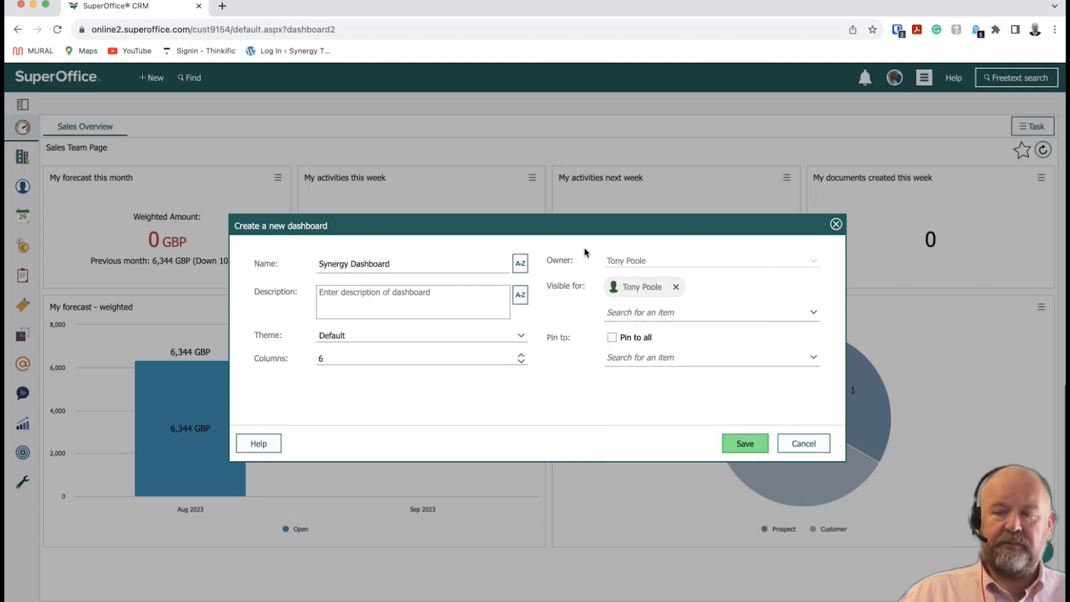
pyautogui.click(365, 293)
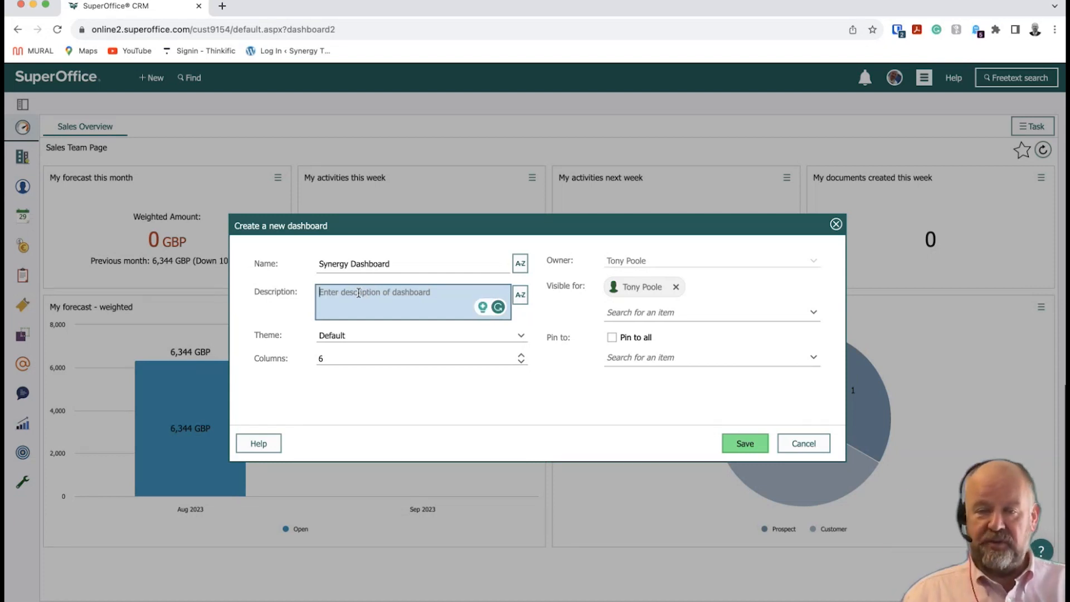
pyautogui.write('Syne')
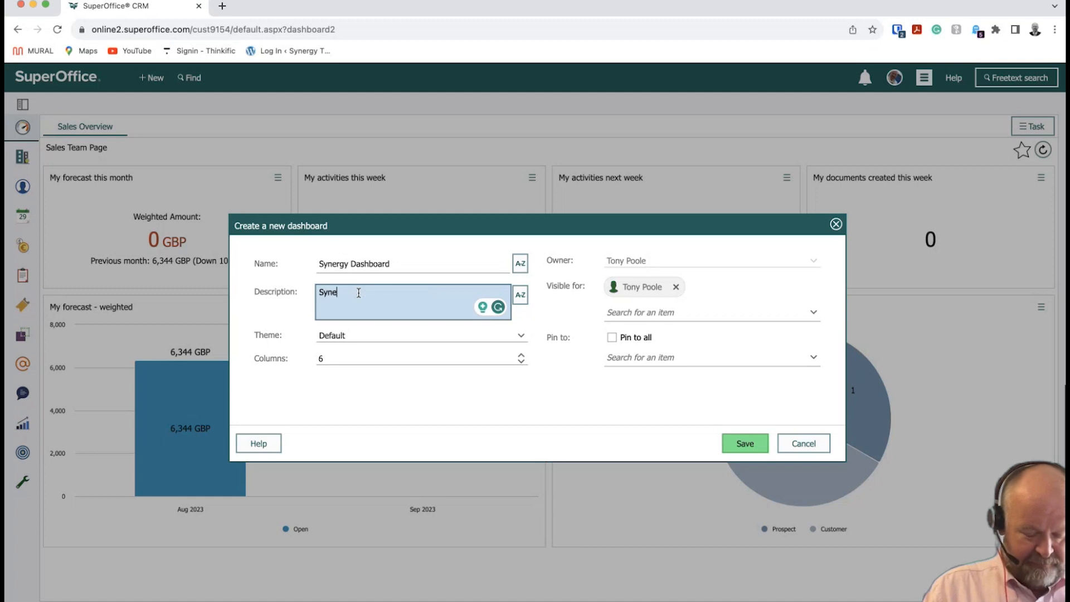
pyautogui.write('rgy Technolog')
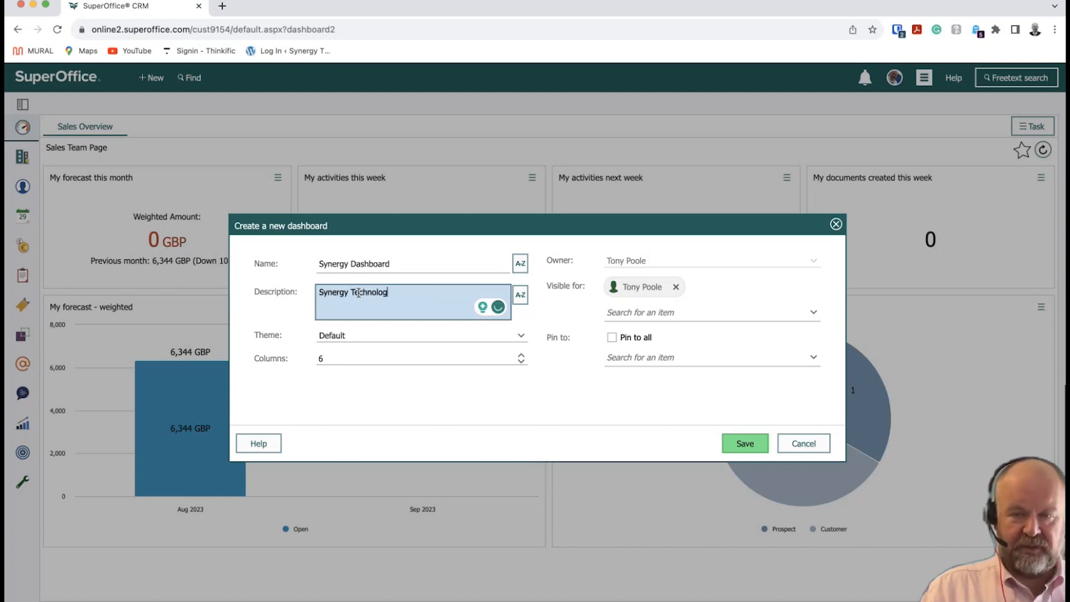
pyautogui.write('y Overvi')
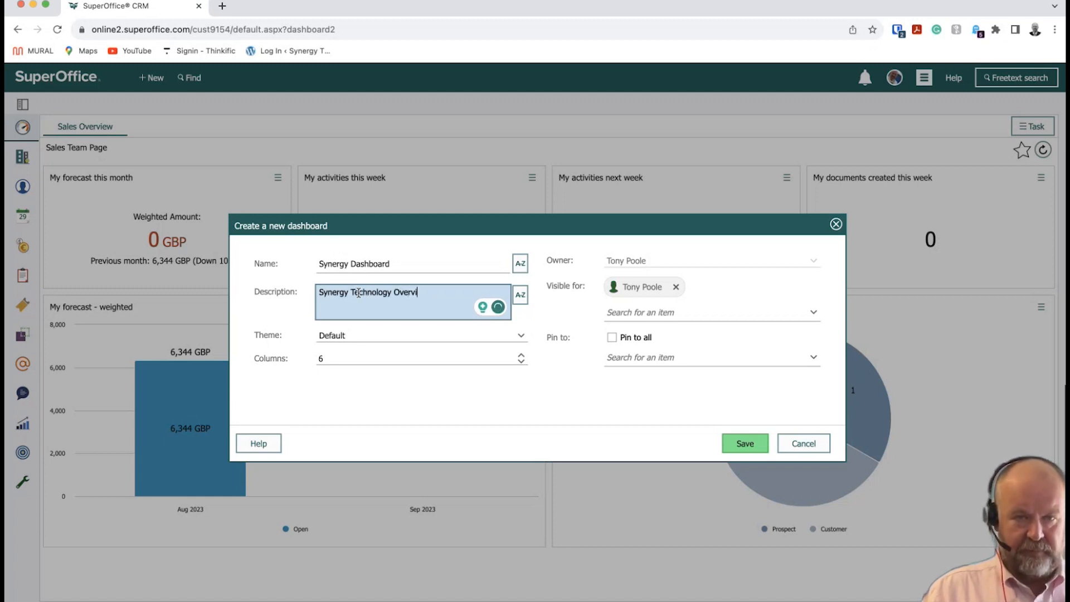
pyautogui.write('ew Dashboard')
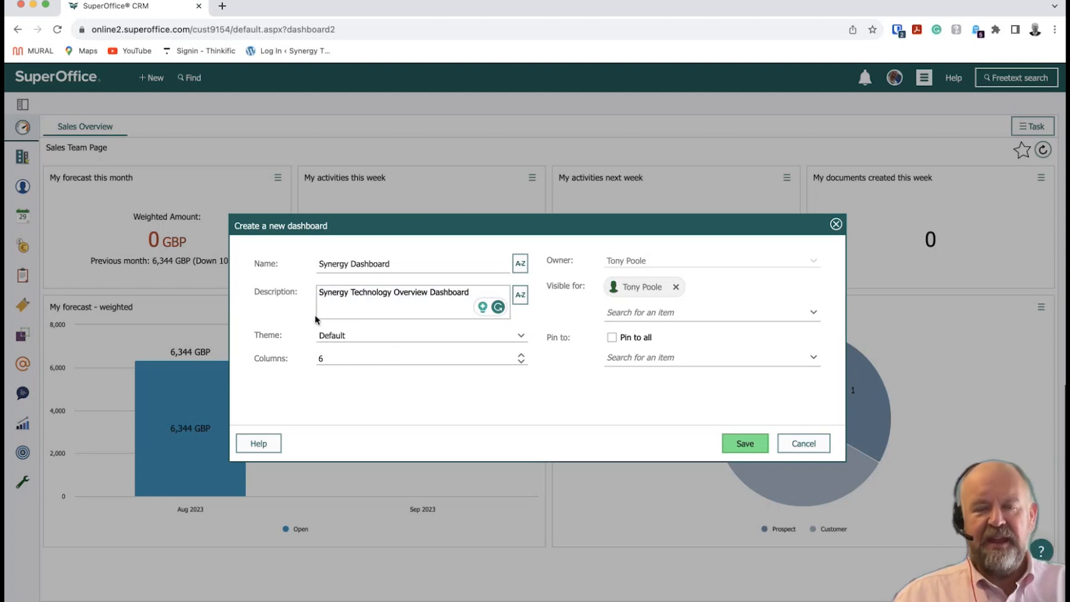
pyautogui.click(345, 333)
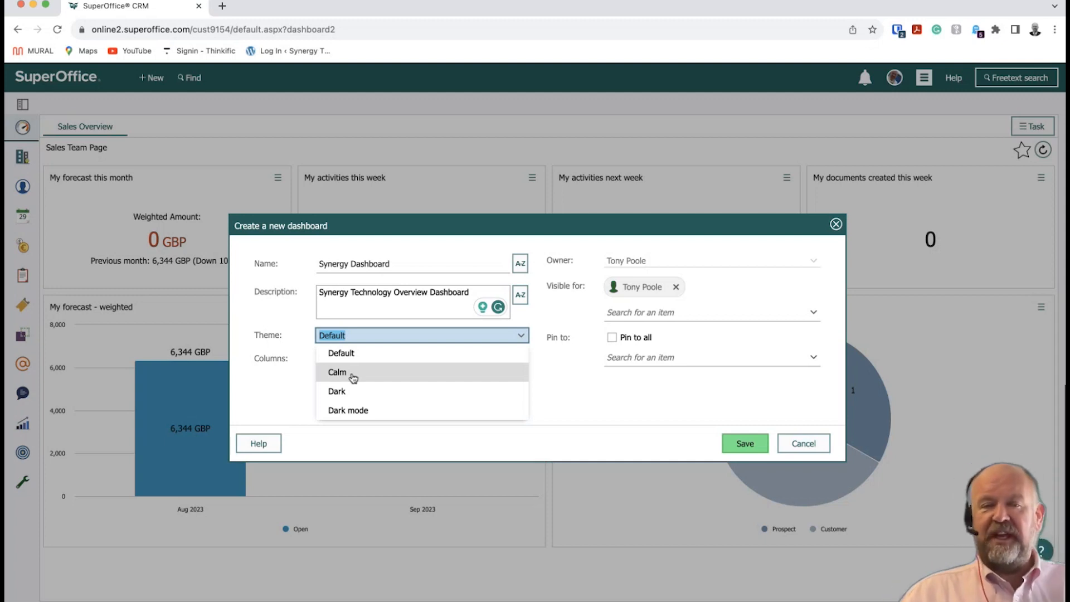
pyautogui.click(291, 383)
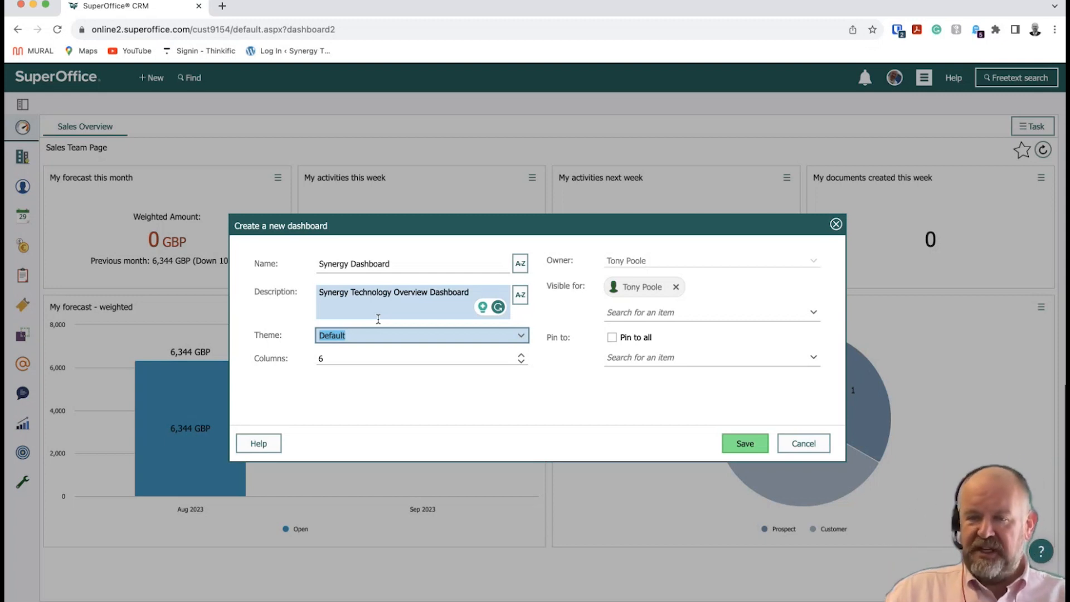
# Reduce the dashboard's columns from 6 to 3 and bring up the Visible for user list.
pyautogui.click(522, 362)
pyautogui.click(521, 363)
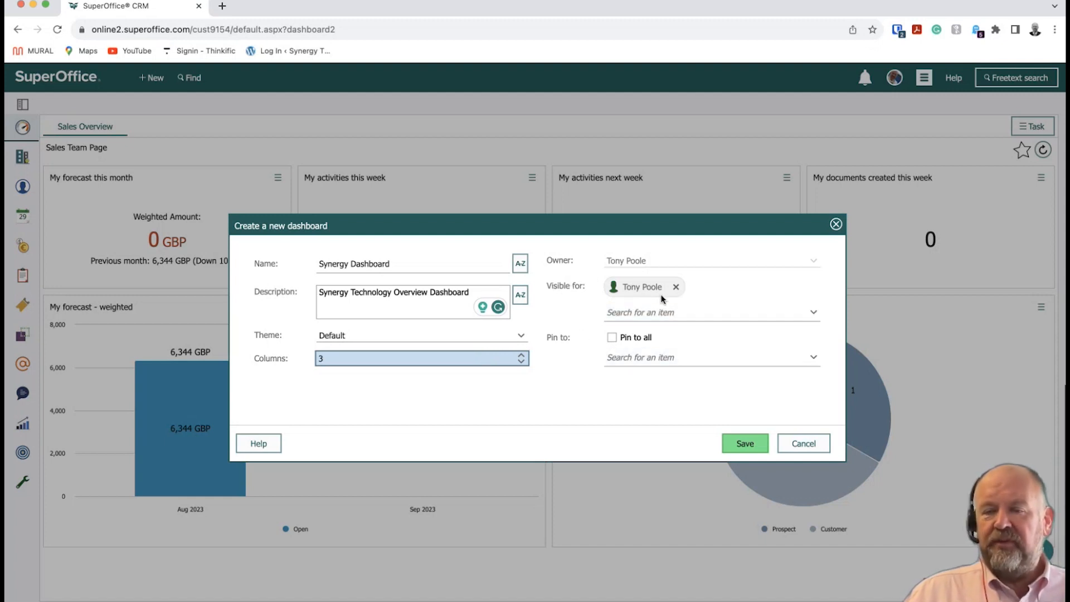
pyautogui.click(650, 312)
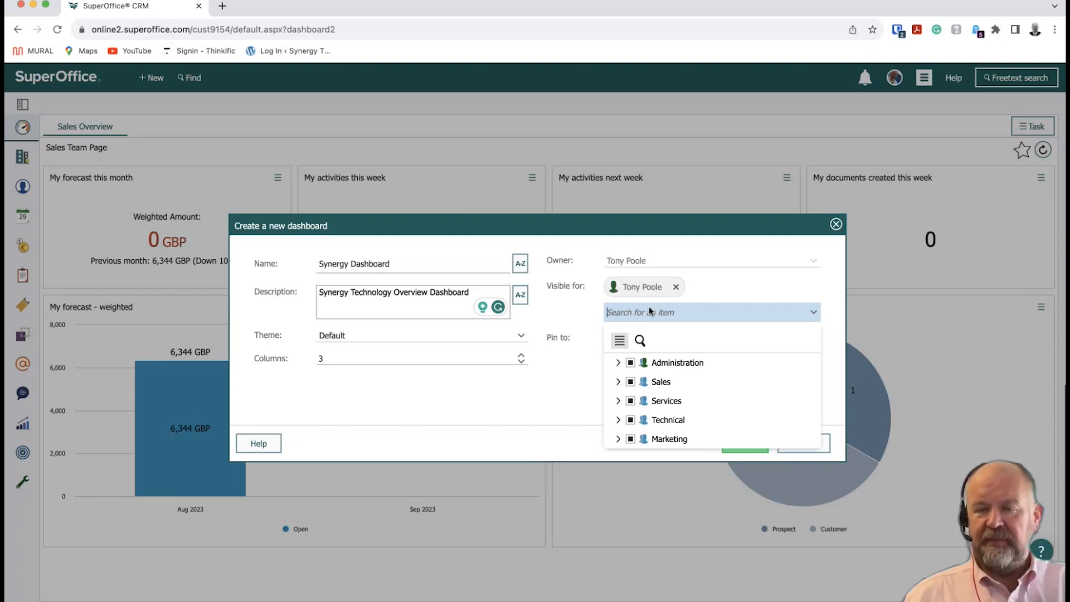
# In Visible for, expand Administration and tick four additional users to share the dashboard with.
pyautogui.click(618, 363)
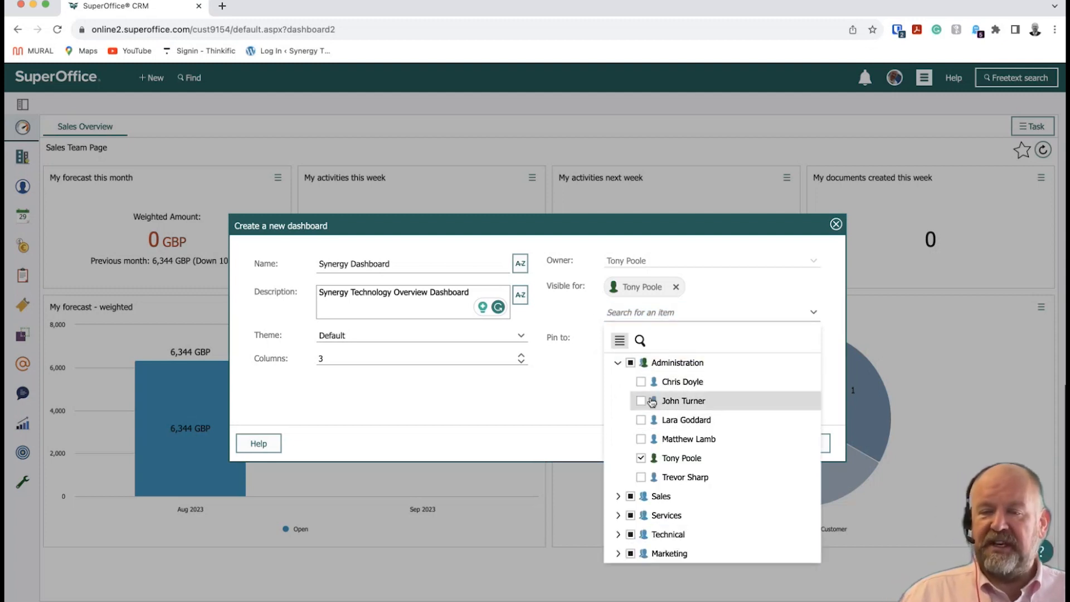
pyautogui.click(642, 383)
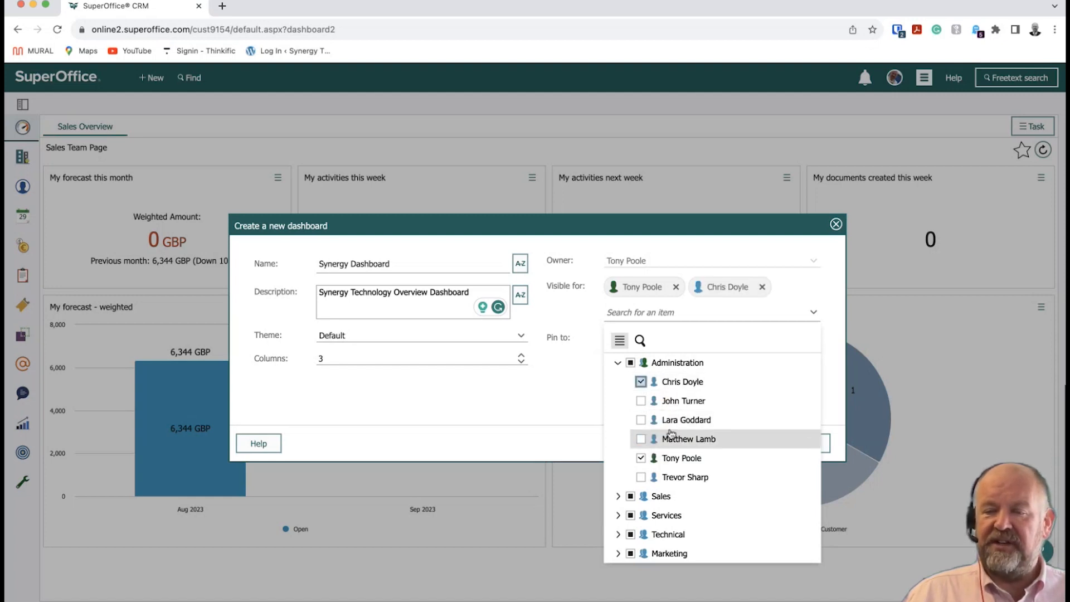
pyautogui.click(641, 400)
pyautogui.click(642, 421)
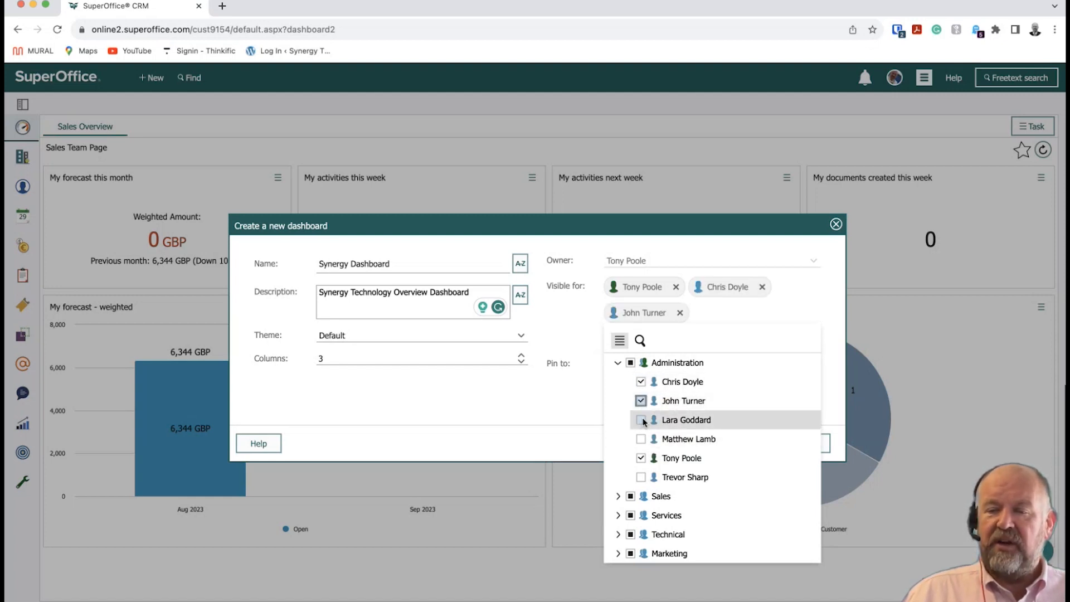
pyautogui.click(641, 477)
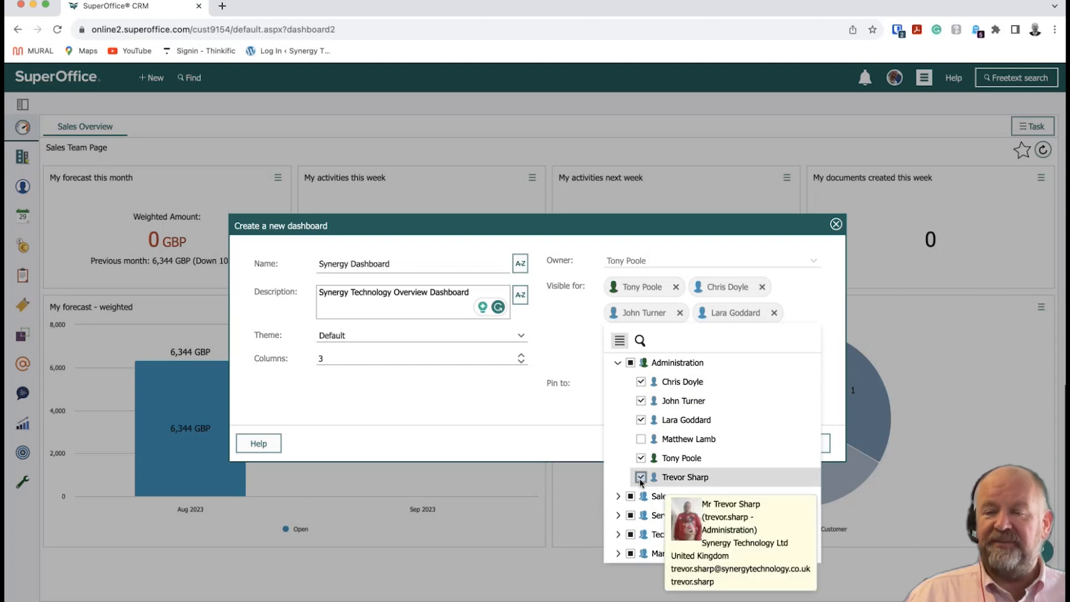
pyautogui.click(587, 360)
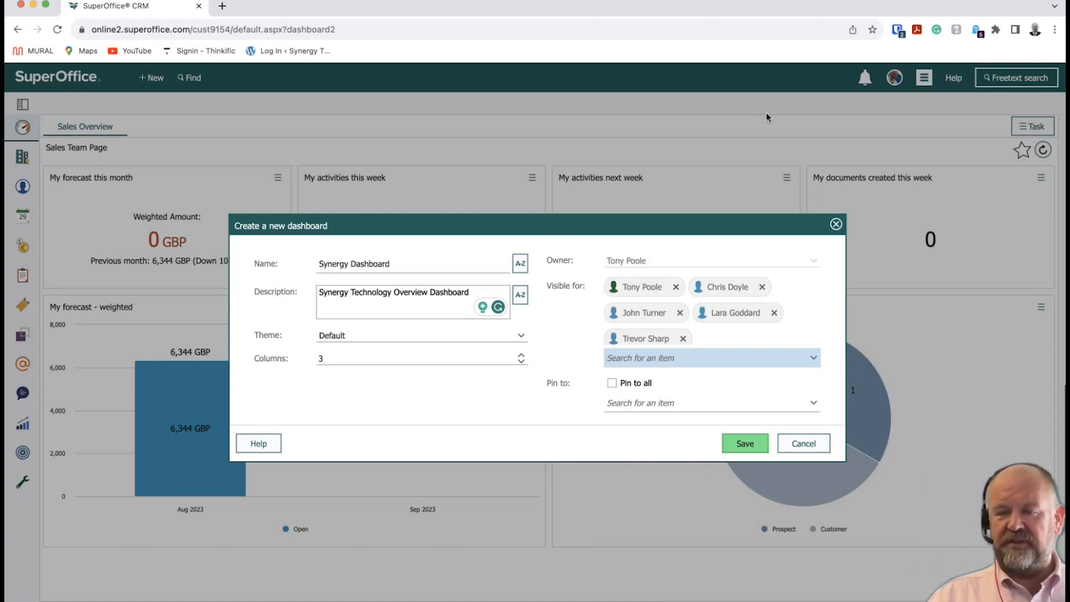
# Keep the dashboard pinned for everyone and save the new Synergy Dashboard.
pyautogui.click(612, 383)
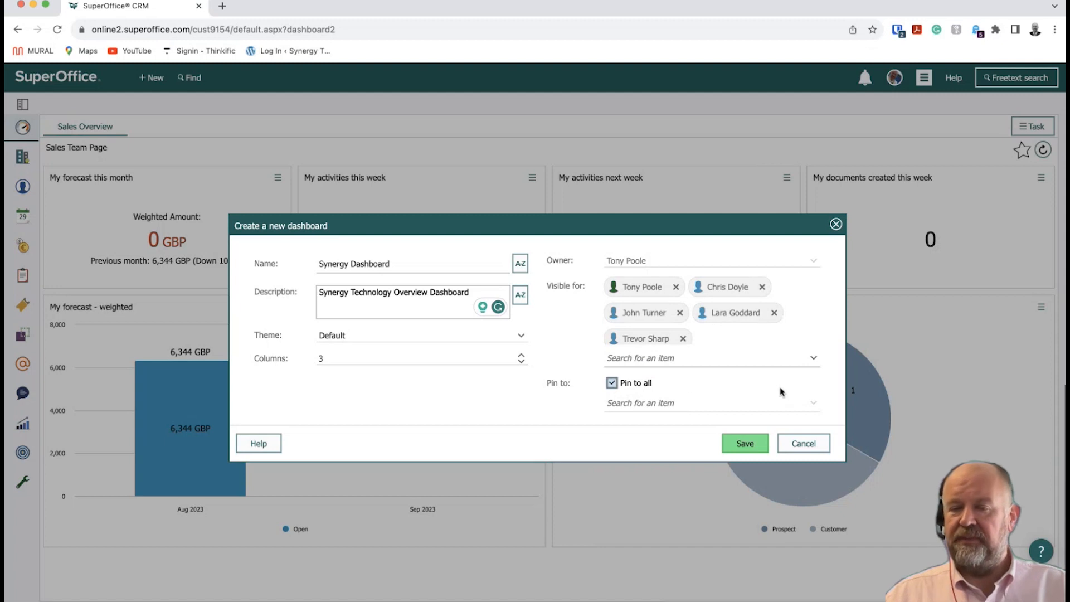
pyautogui.click(611, 383)
pyautogui.click(662, 401)
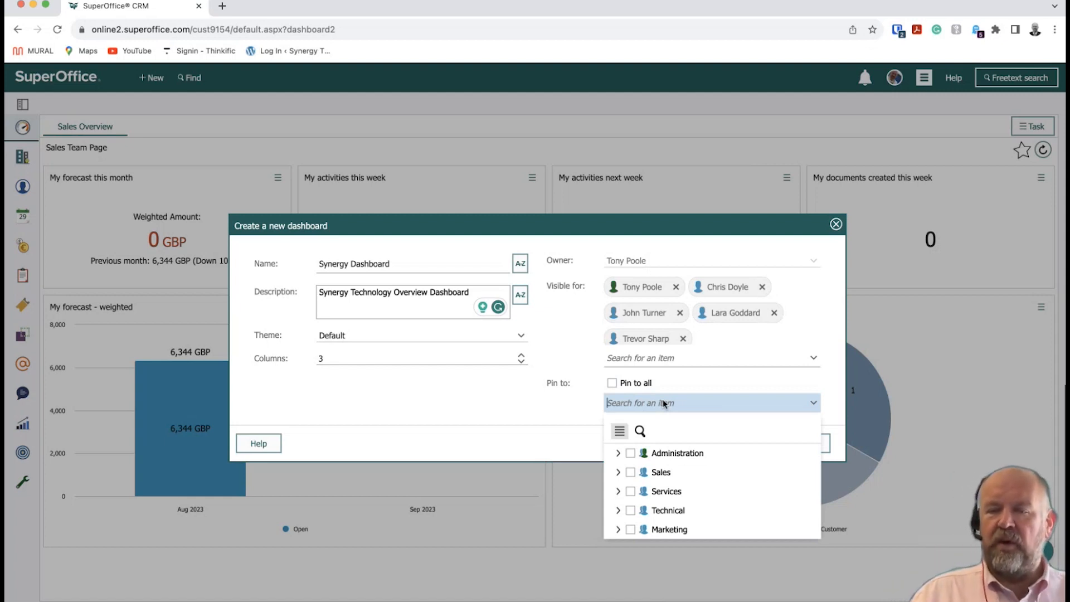
pyautogui.click(612, 384)
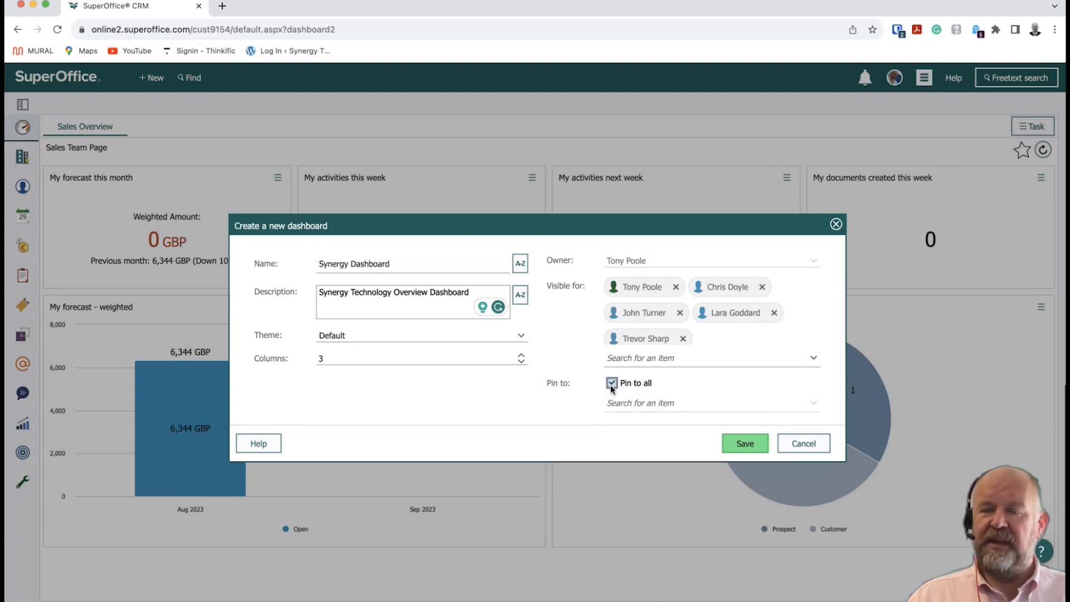
pyautogui.click(745, 444)
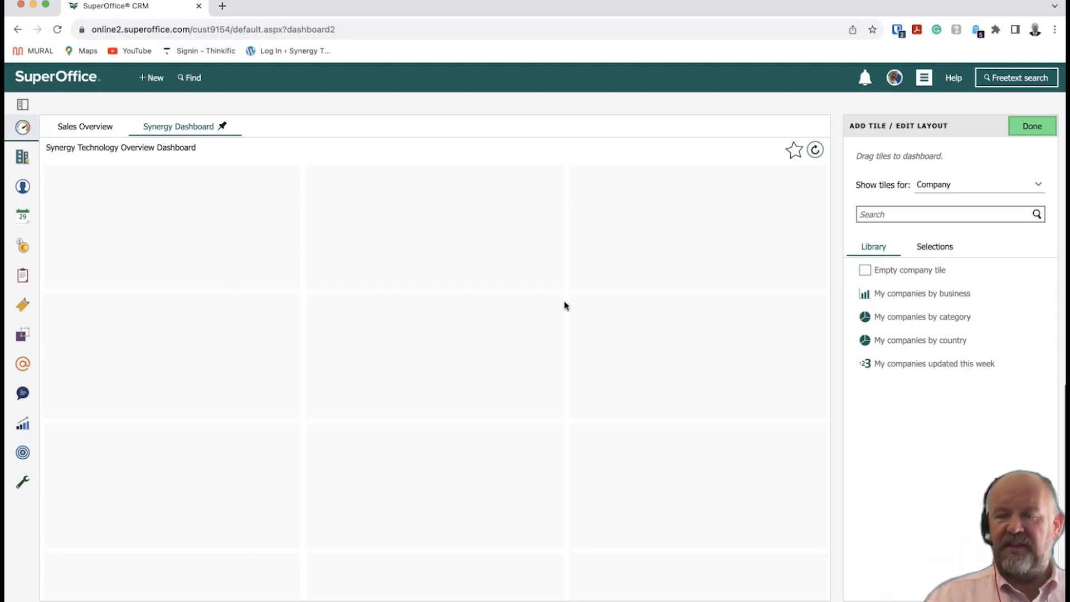
# Set the tile library to show Company tiles.
pyautogui.scroll(-3, 563, 307)
pyautogui.scroll(-5, 564, 308)
pyautogui.scroll(10, 563, 307)
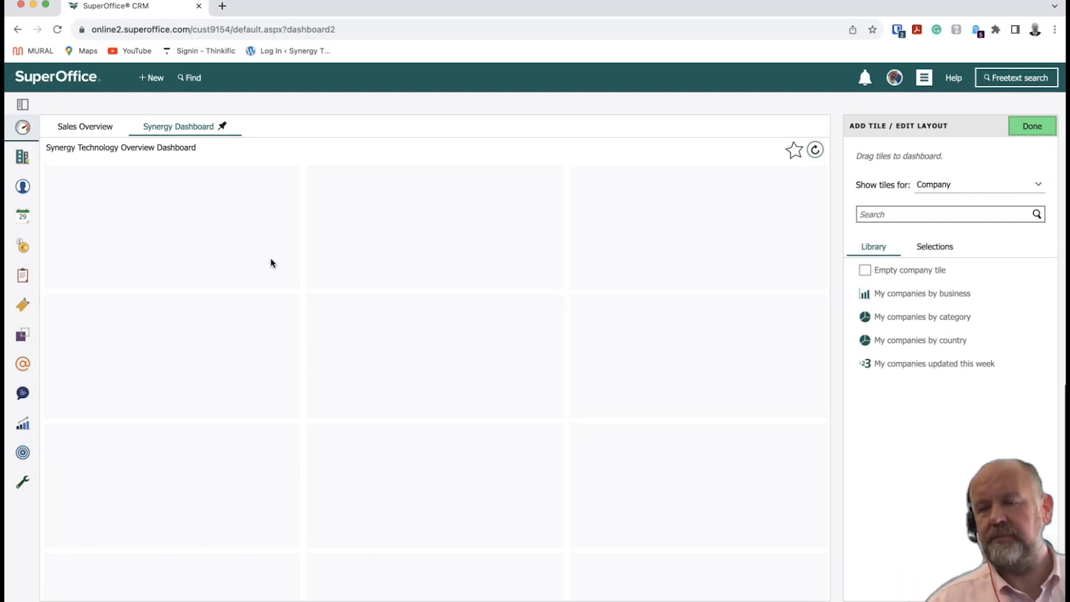
pyautogui.click(877, 214)
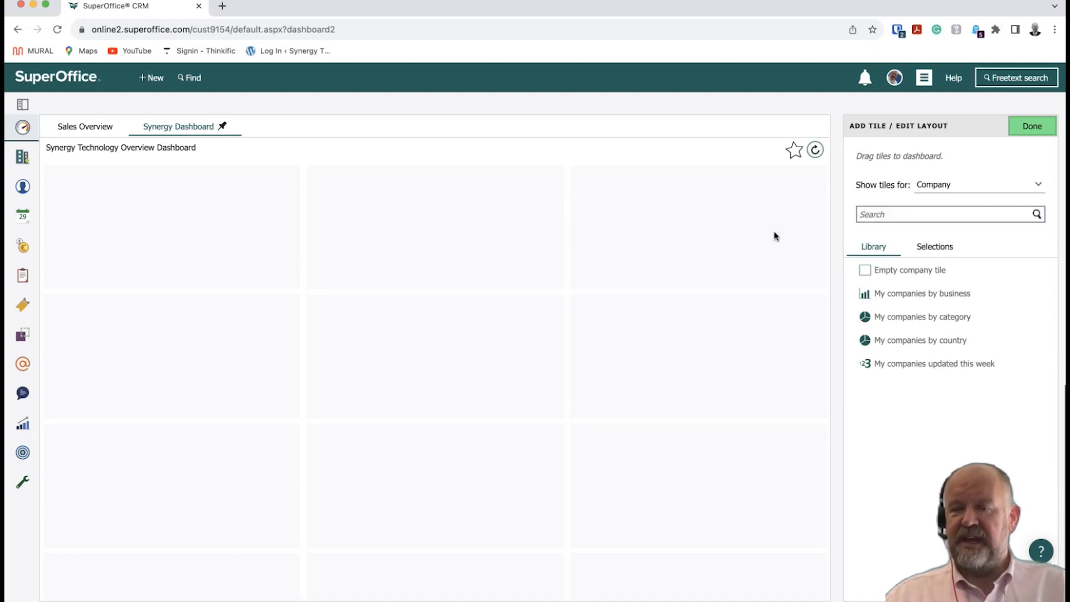
pyautogui.click(970, 186)
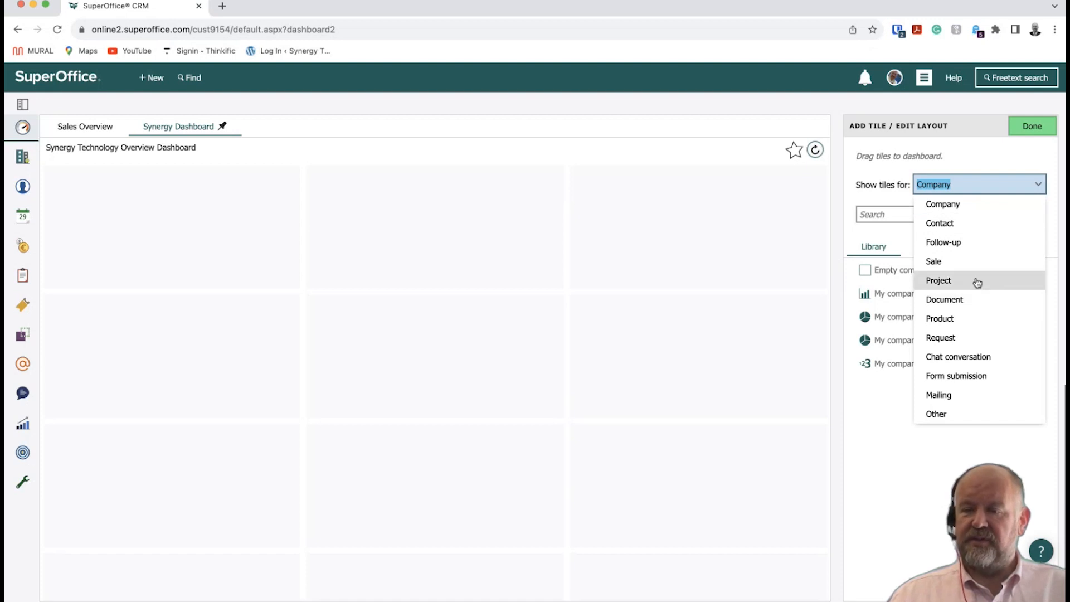
pyautogui.click(956, 208)
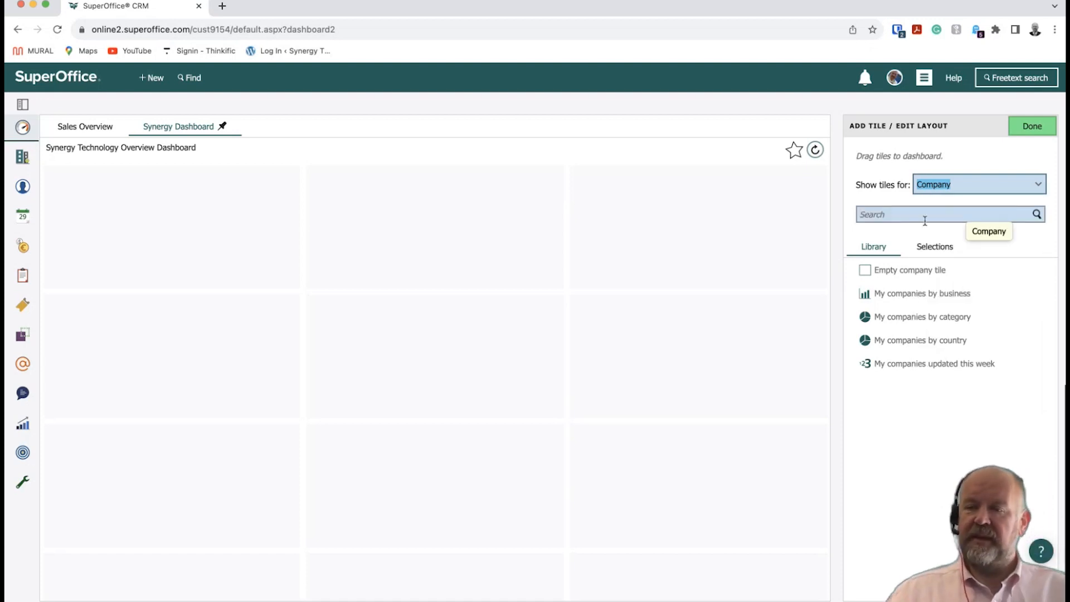
# Place the My companies by category tile top-left and size it to two columns by two rows.
pyautogui.moveTo(891, 263)
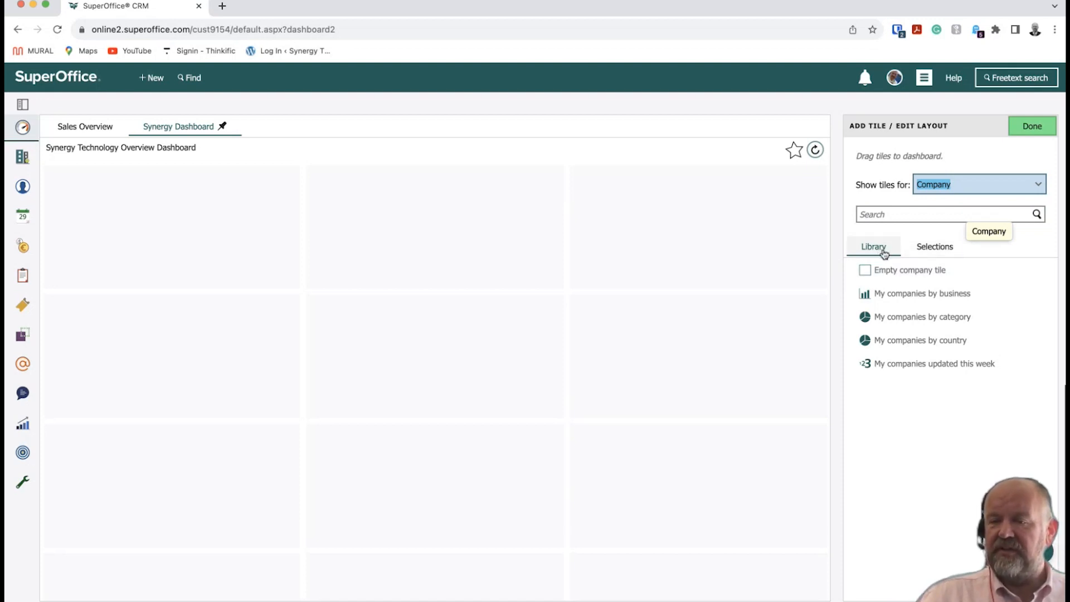
pyautogui.moveTo(908, 366)
pyautogui.moveTo(910, 346)
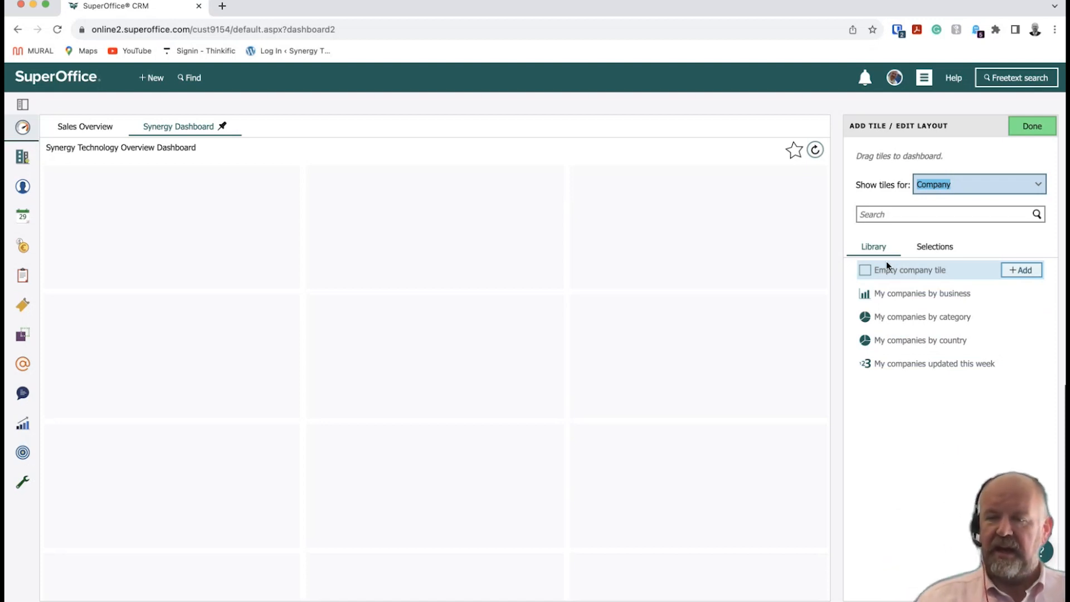
pyautogui.moveTo(899, 327)
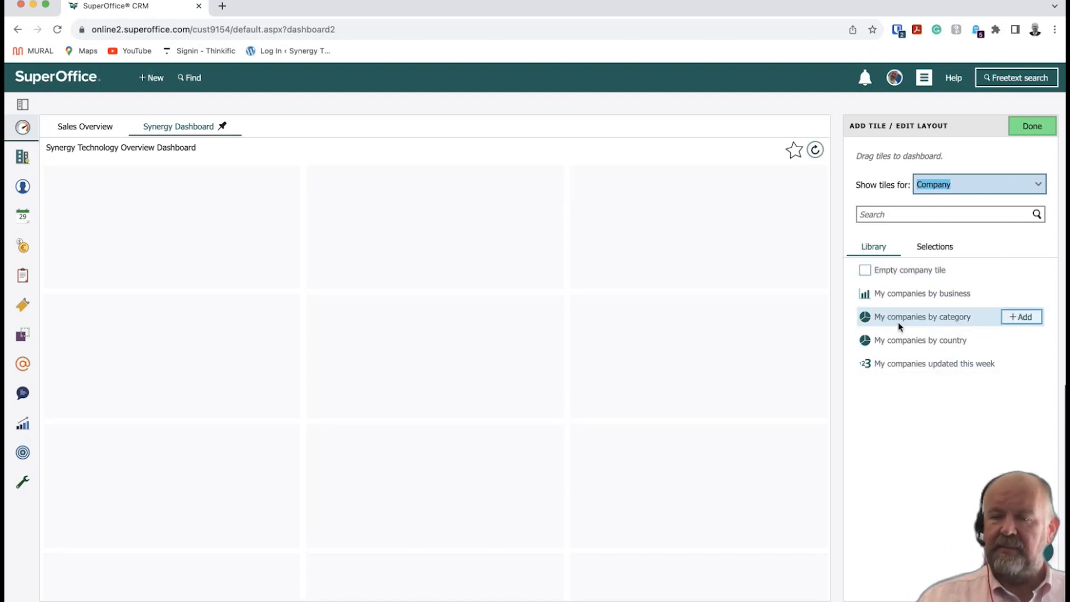
pyautogui.moveTo(899, 326); pyautogui.dragTo(346, 299)
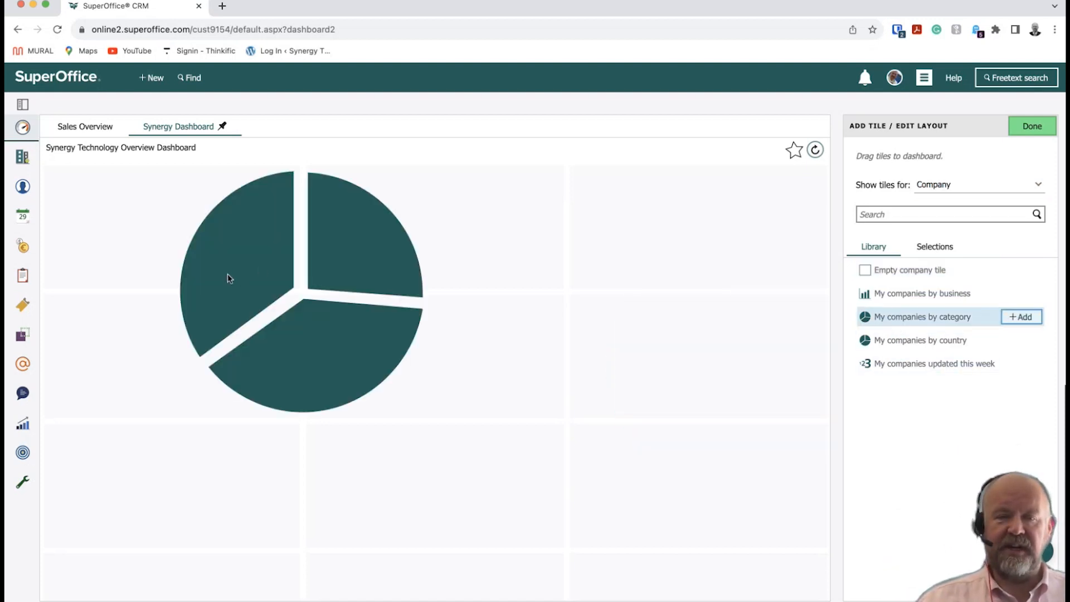
pyautogui.moveTo(227, 274); pyautogui.dragTo(230, 273)
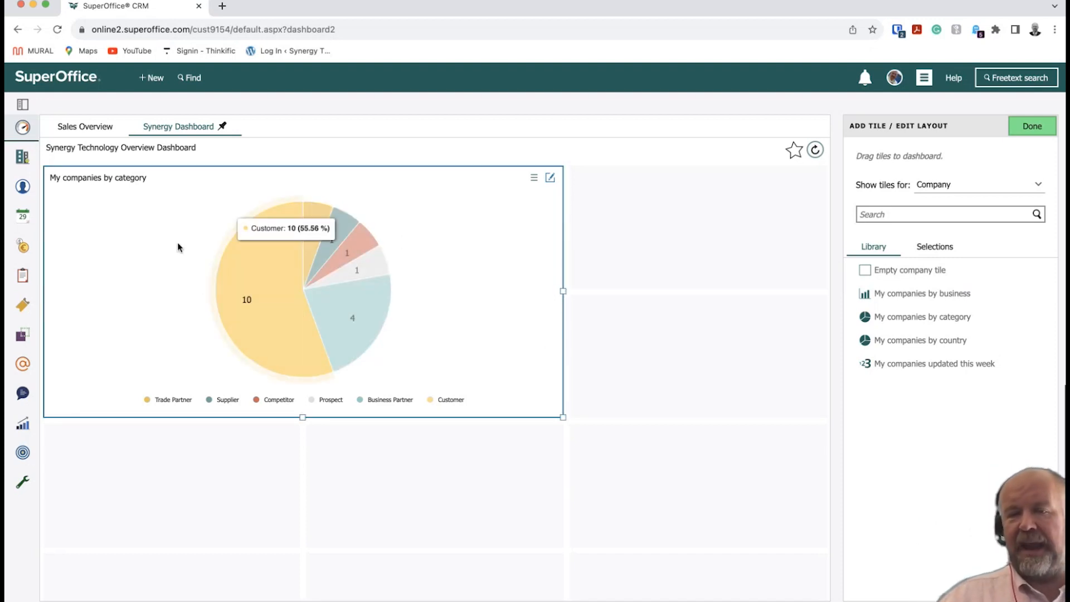
pyautogui.moveTo(563, 417); pyautogui.dragTo(281, 296)
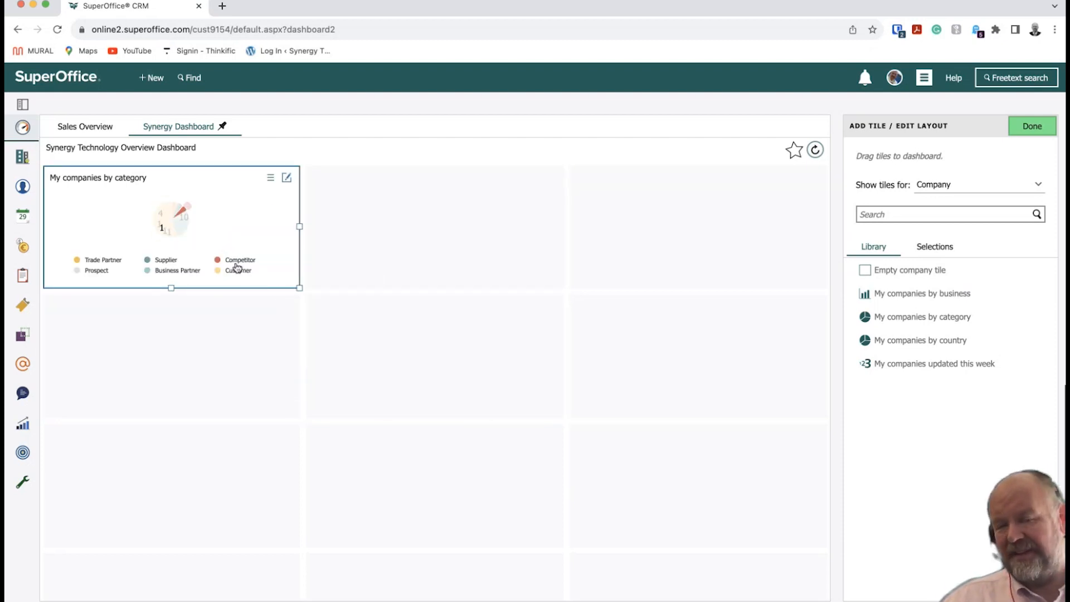
pyautogui.moveTo(299, 287); pyautogui.dragTo(811, 533)
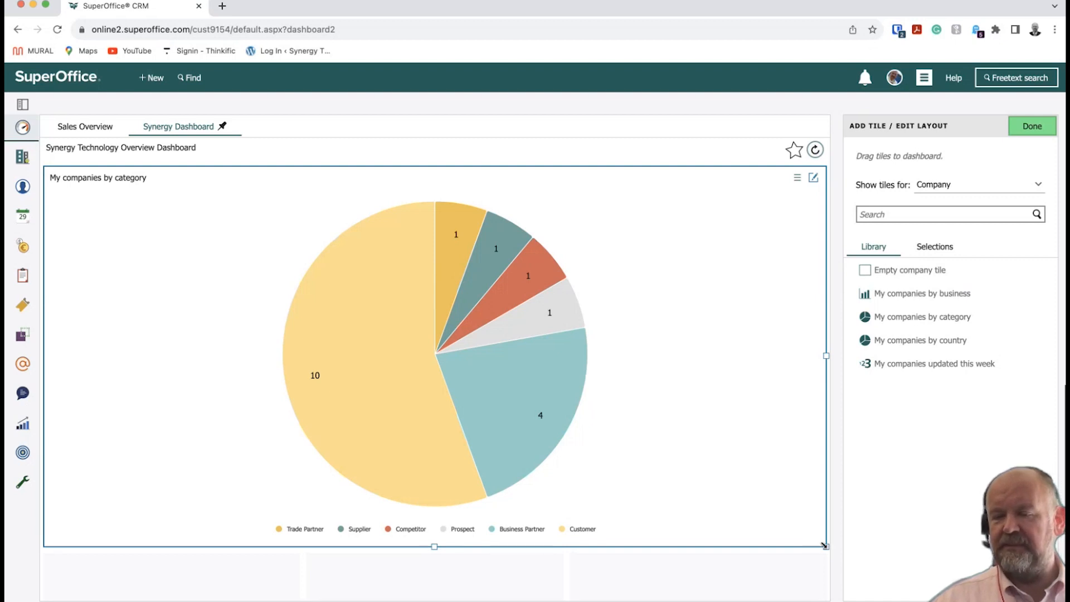
pyautogui.moveTo(826, 546); pyautogui.dragTo(529, 414)
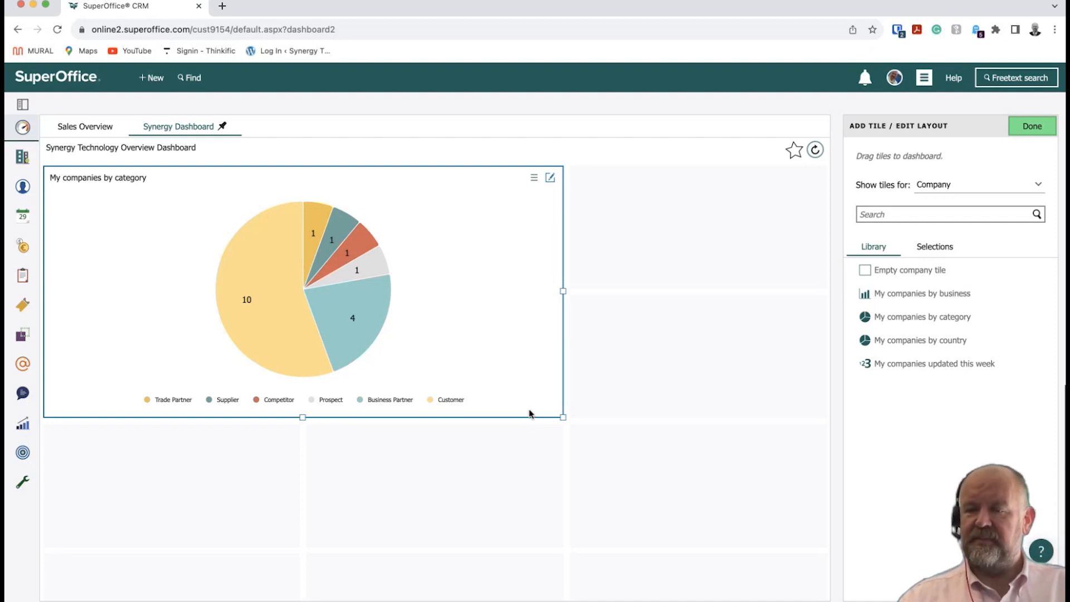
# Put the My companies updated this week tile in the top-right slot, stretched to two rows.
pyautogui.click(904, 365)
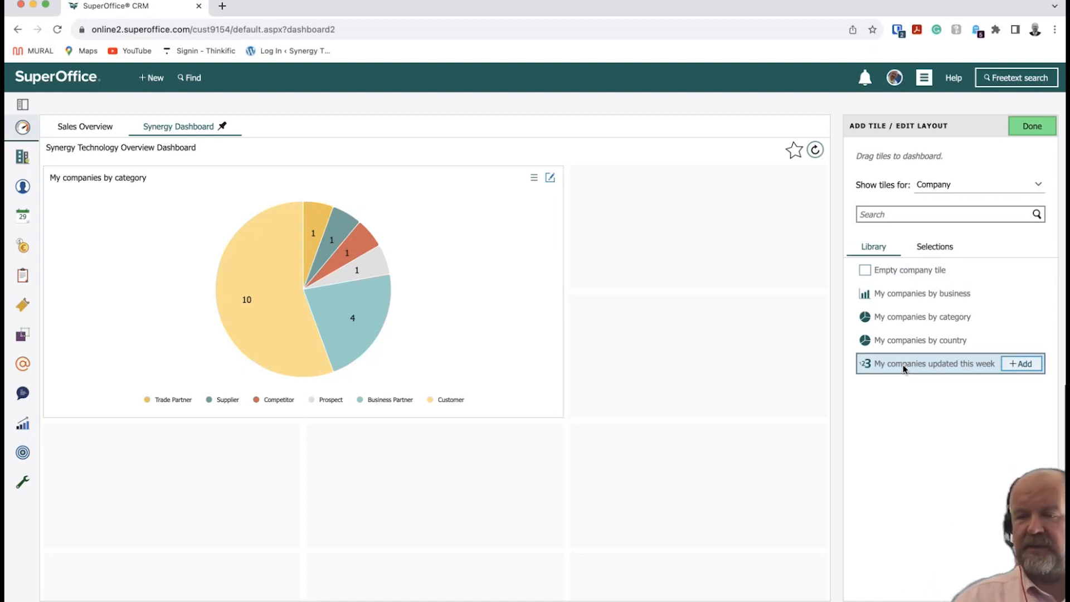
pyautogui.moveTo(851, 360); pyautogui.dragTo(733, 272)
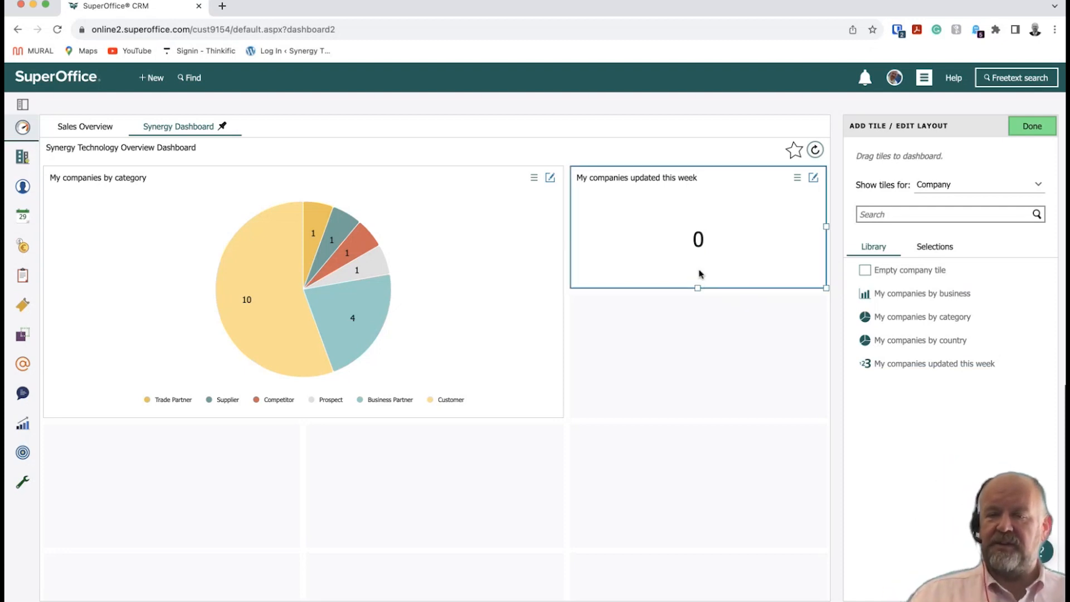
pyautogui.moveTo(698, 288); pyautogui.dragTo(689, 424)
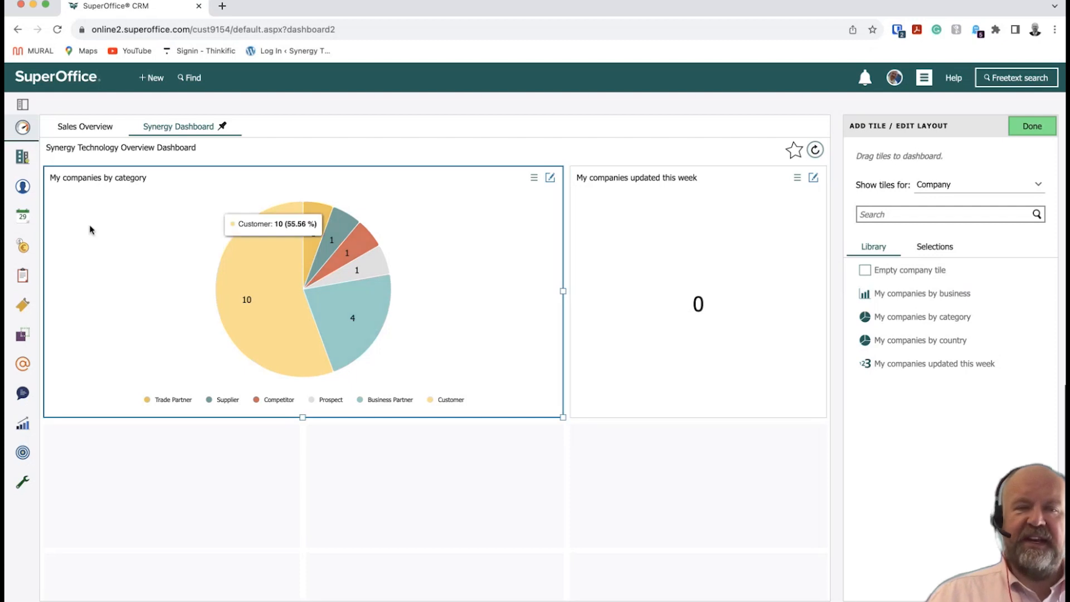
# Save Synergy Technology Ltd's Account Review Date as 21/09/2023, then refresh the Synergy Dashboard.
pyautogui.moveTo(23, 304)
pyautogui.click(28, 155)
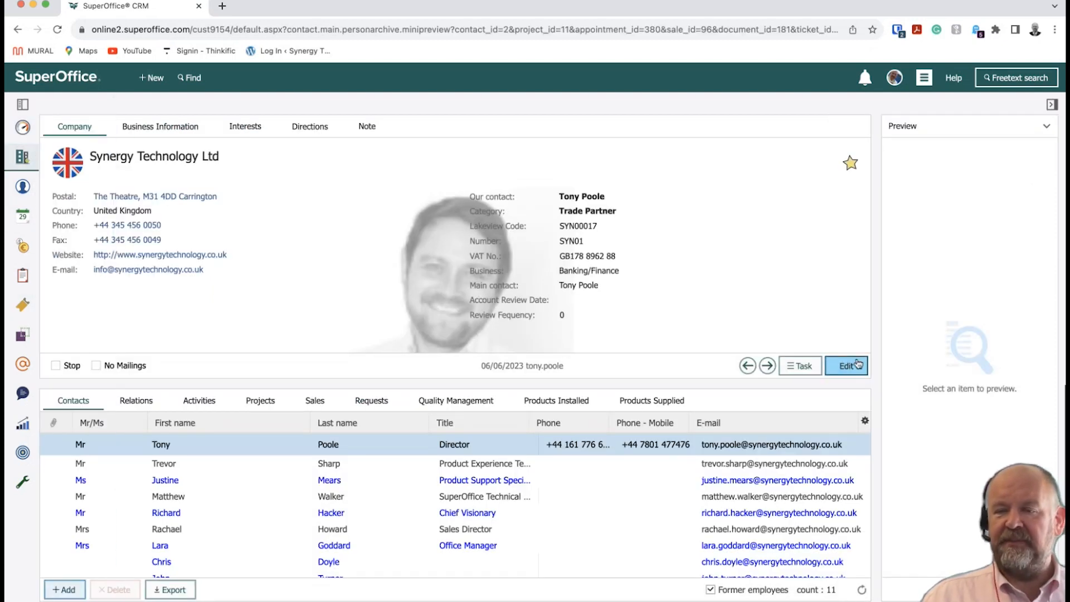
pyautogui.click(846, 365)
pyautogui.click(697, 301)
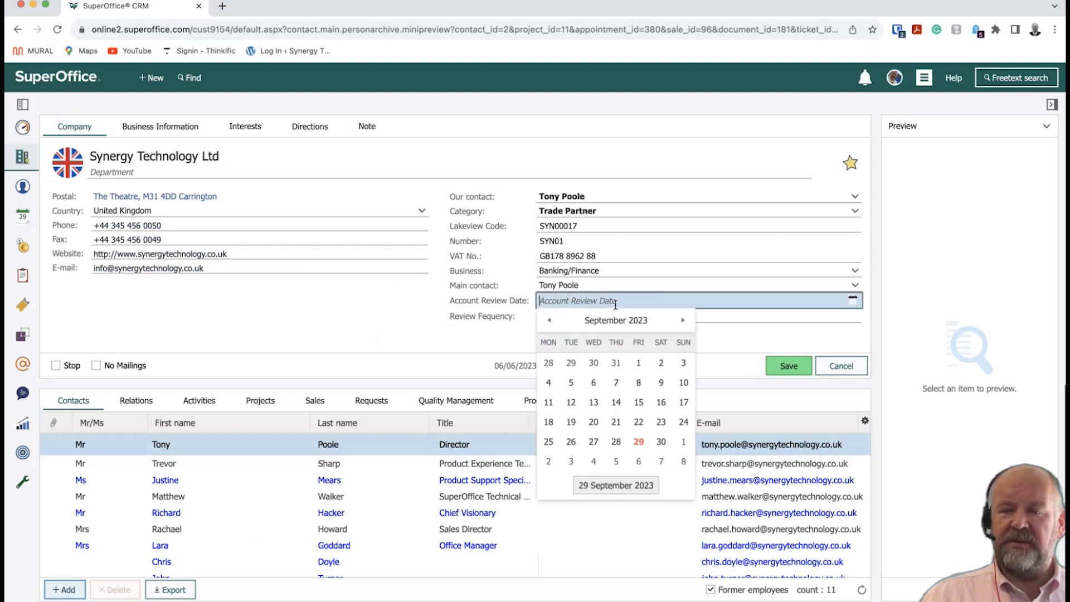
pyautogui.click(620, 427)
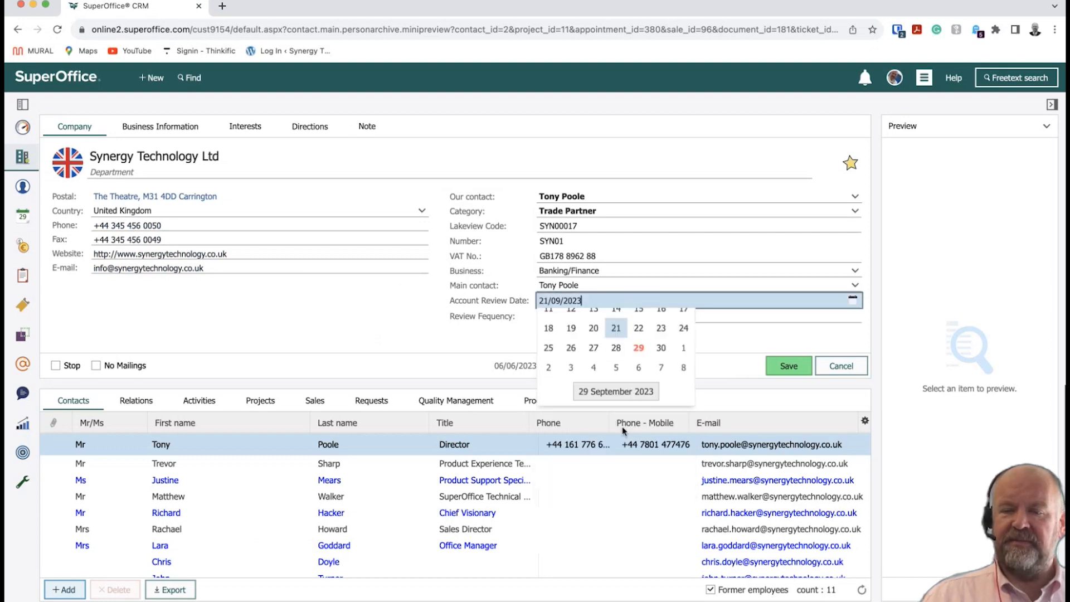
pyautogui.click(787, 366)
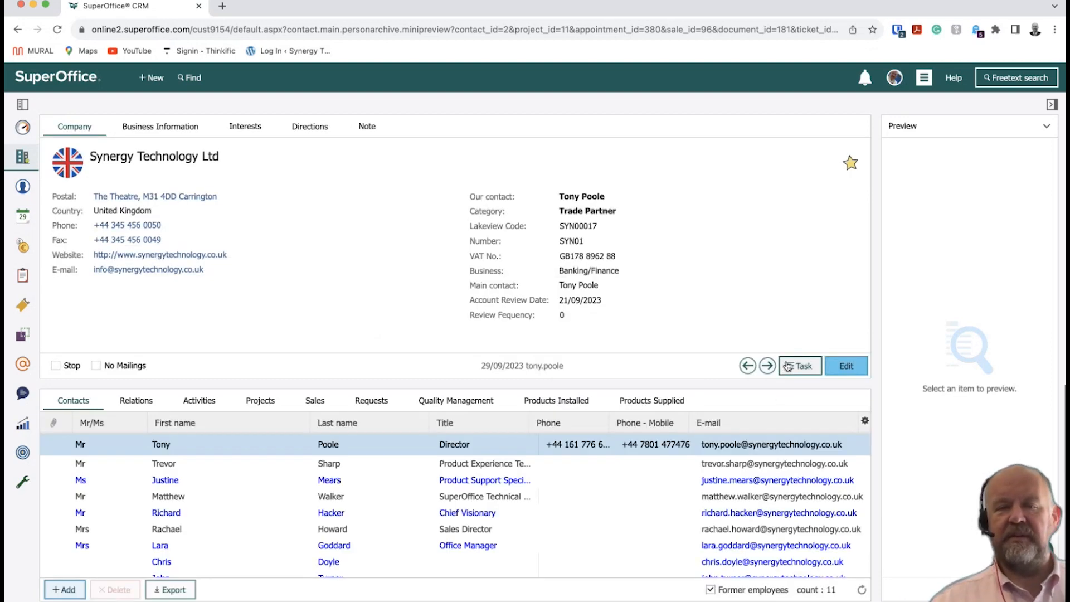
pyautogui.click(25, 127)
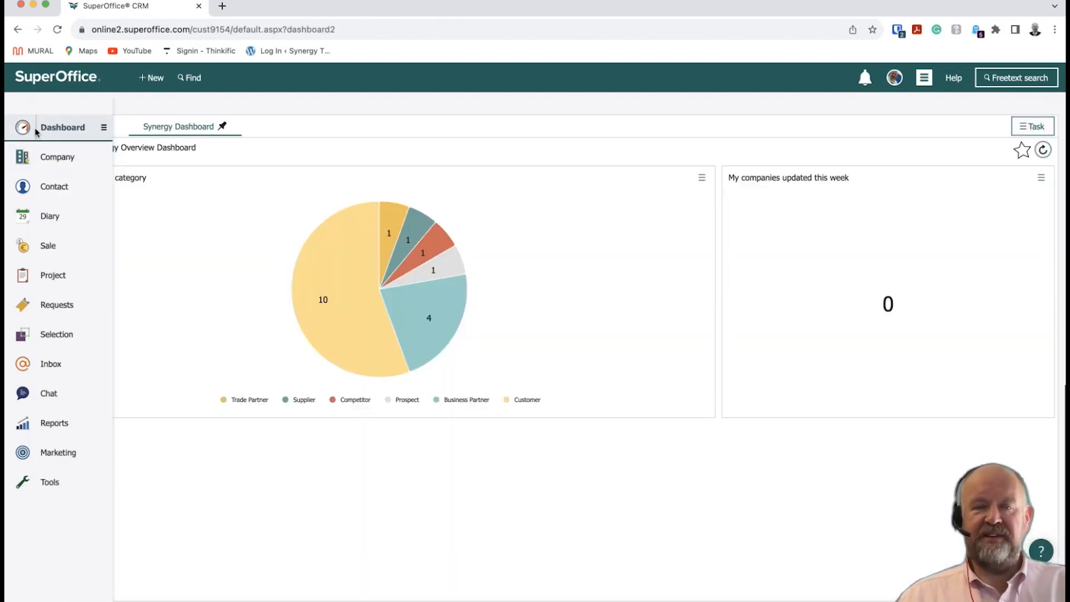
pyautogui.click(1043, 150)
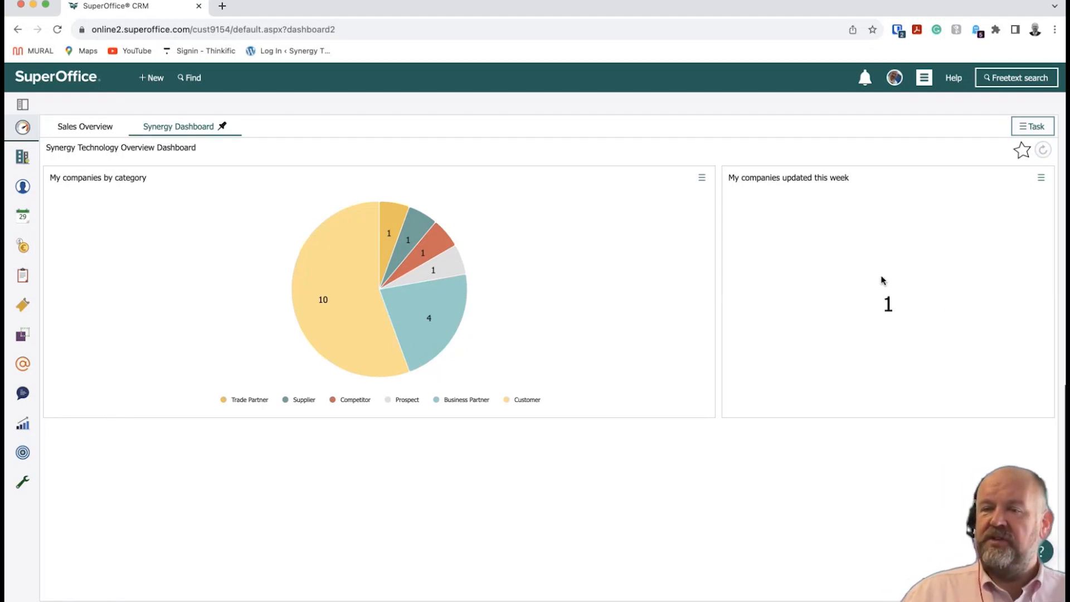
# Reopen Add tile / Edit layout and switch the tile library to Contact tiles.
pyautogui.click(1038, 132)
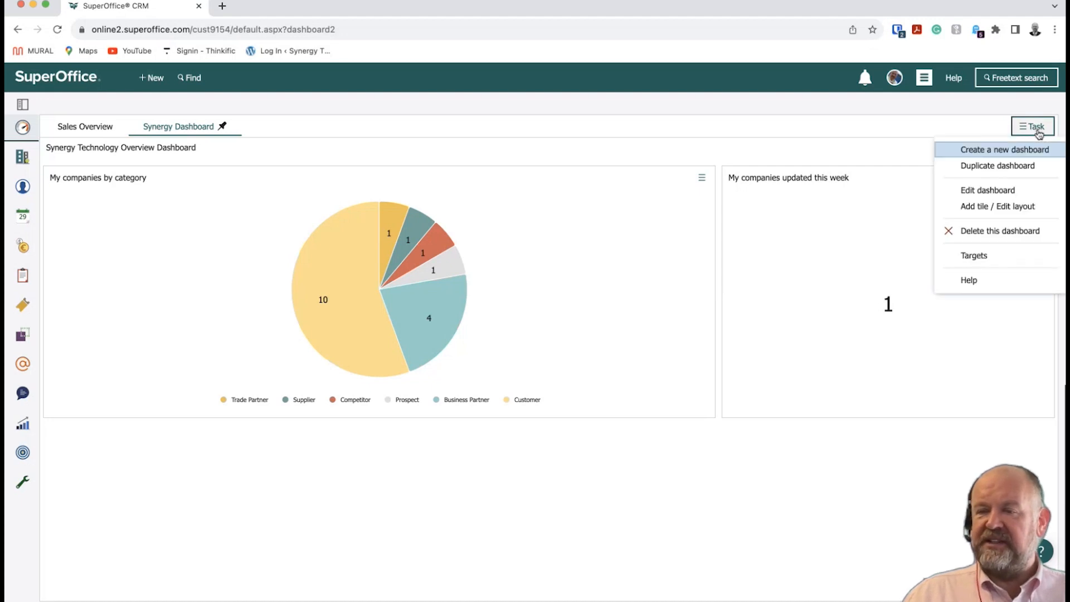
pyautogui.click(1018, 208)
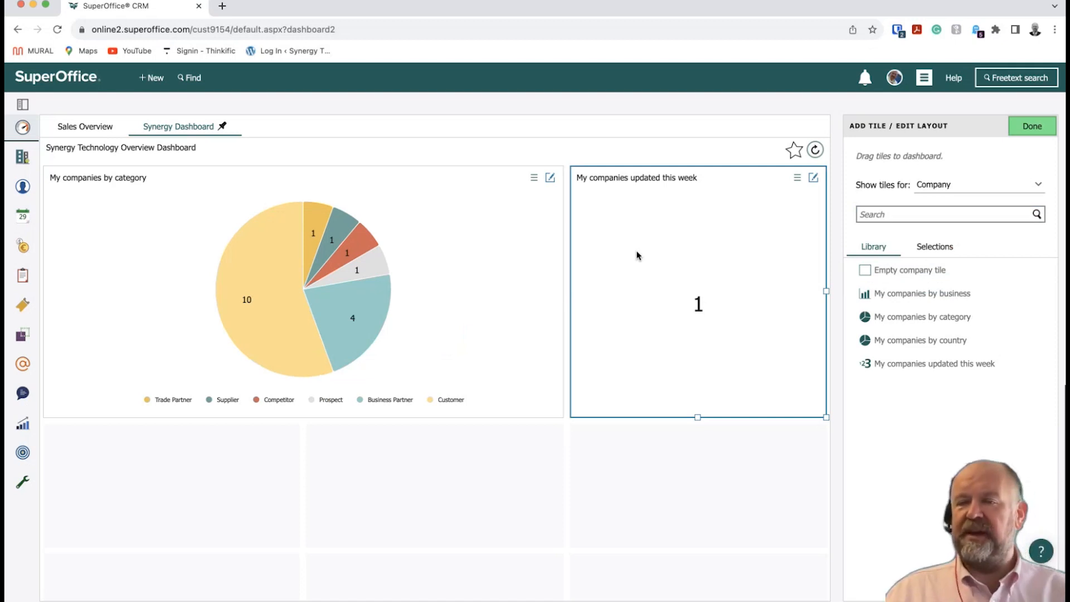
pyautogui.click(945, 184)
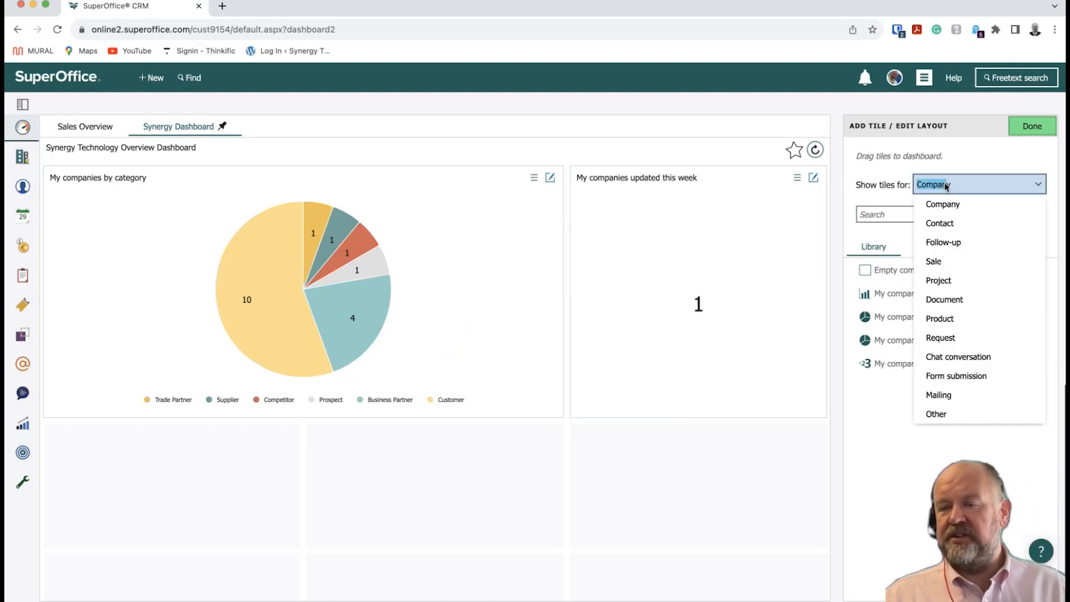
pyautogui.click(940, 223)
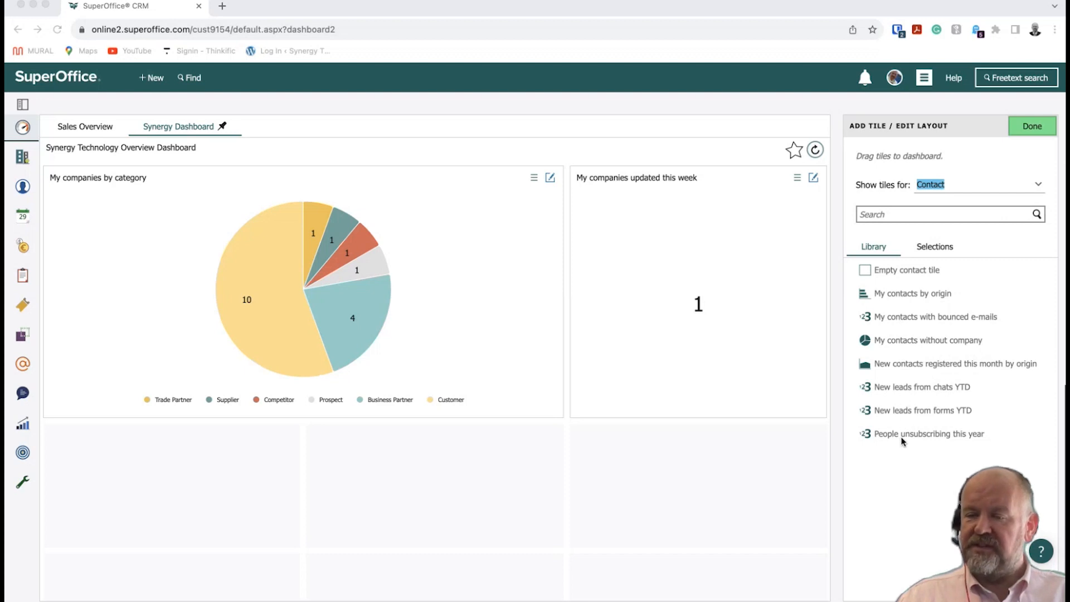
# Add the New leads from forms YTD and People unsubscribing this year tiles to the dashboard.
pyautogui.click(914, 412)
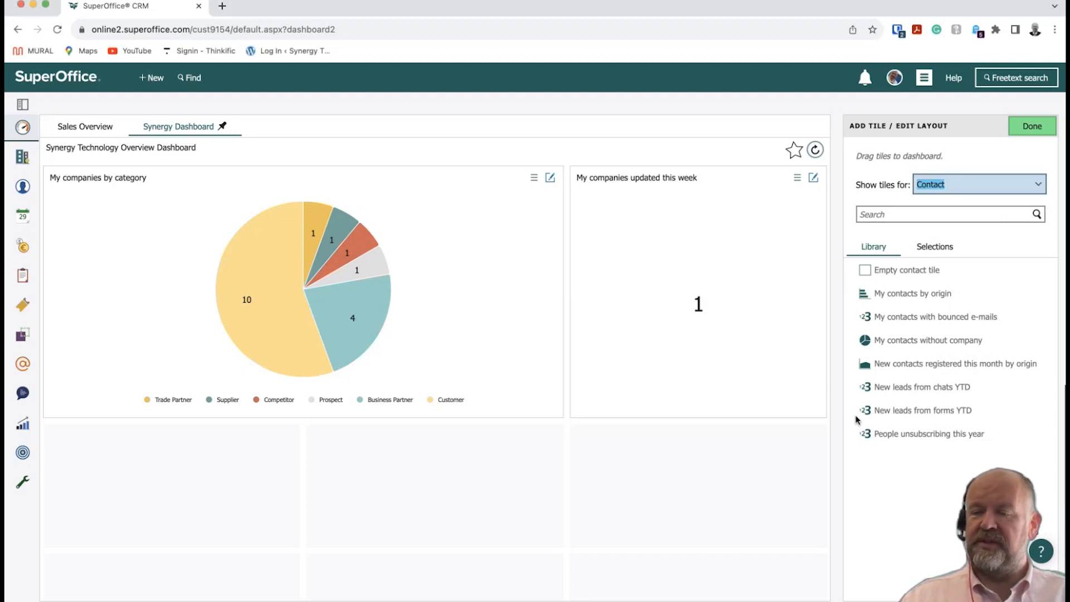
pyautogui.click(1022, 410)
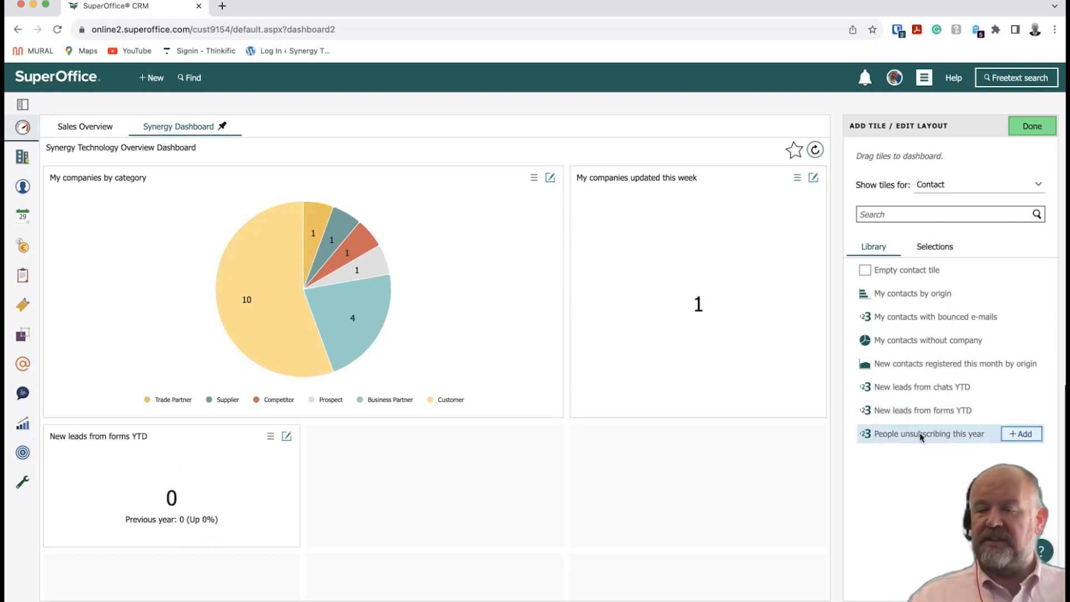
pyautogui.moveTo(943, 433); pyautogui.dragTo(610, 475)
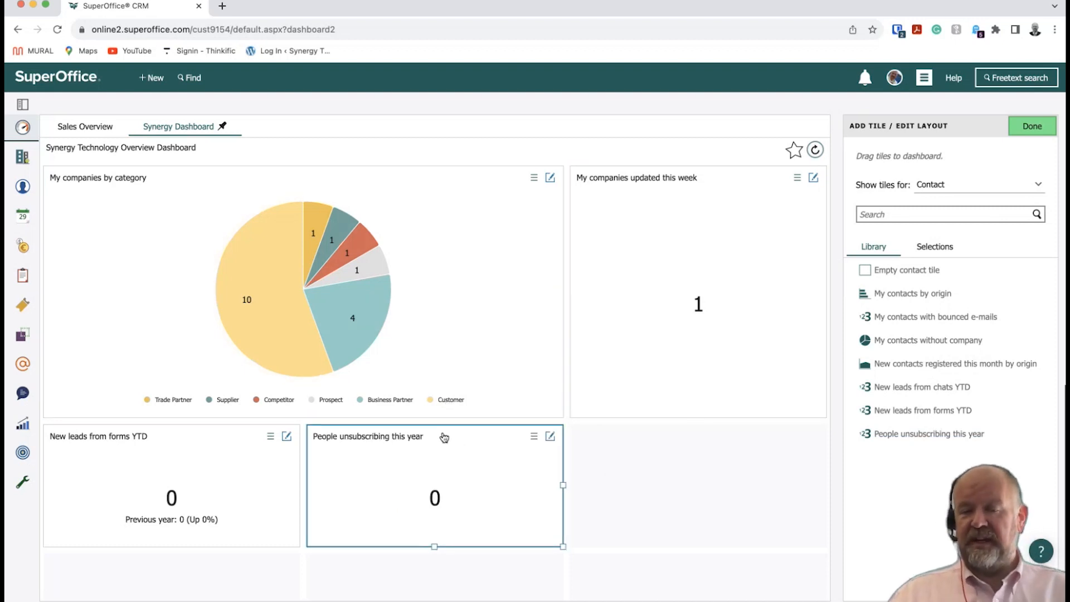
pyautogui.click(499, 439)
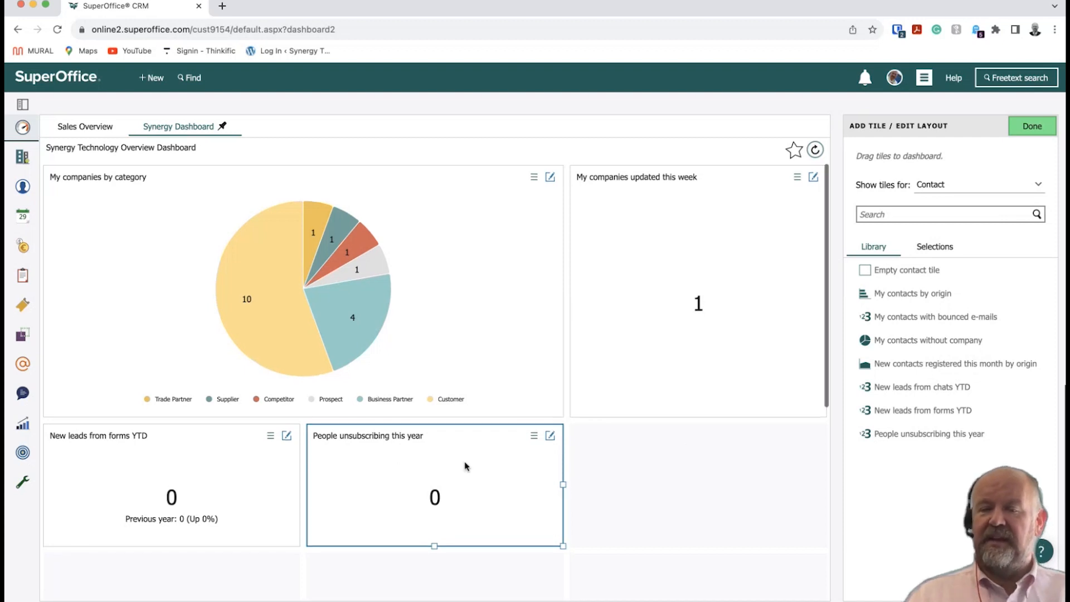
# Widen the unsubscribing tile across two columns and make the New leads tile taller.
pyautogui.scroll(-3, 466, 466)
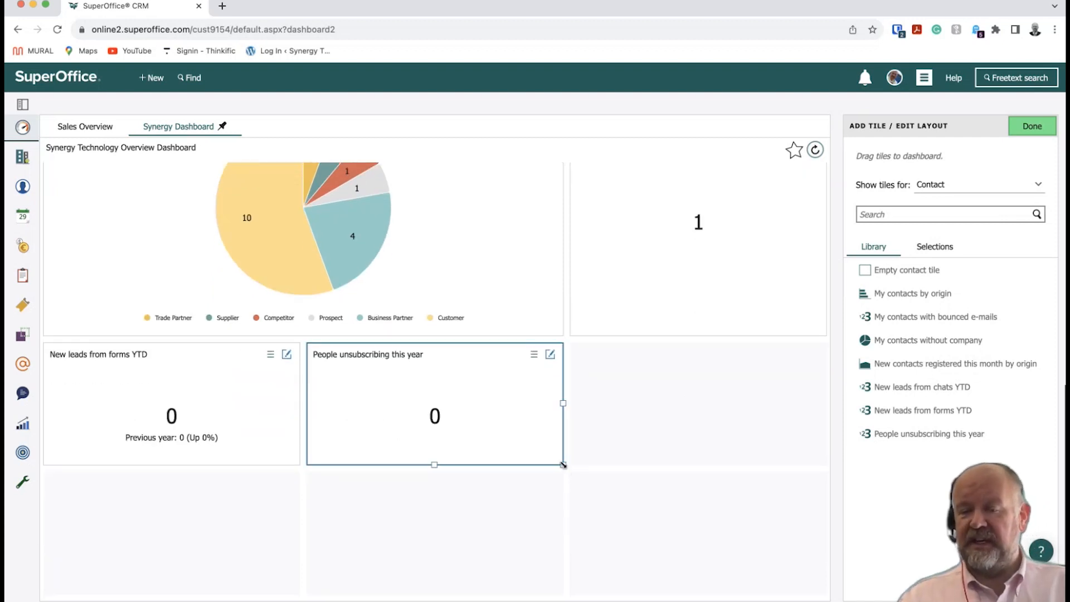
pyautogui.moveTo(563, 464); pyautogui.dragTo(827, 594)
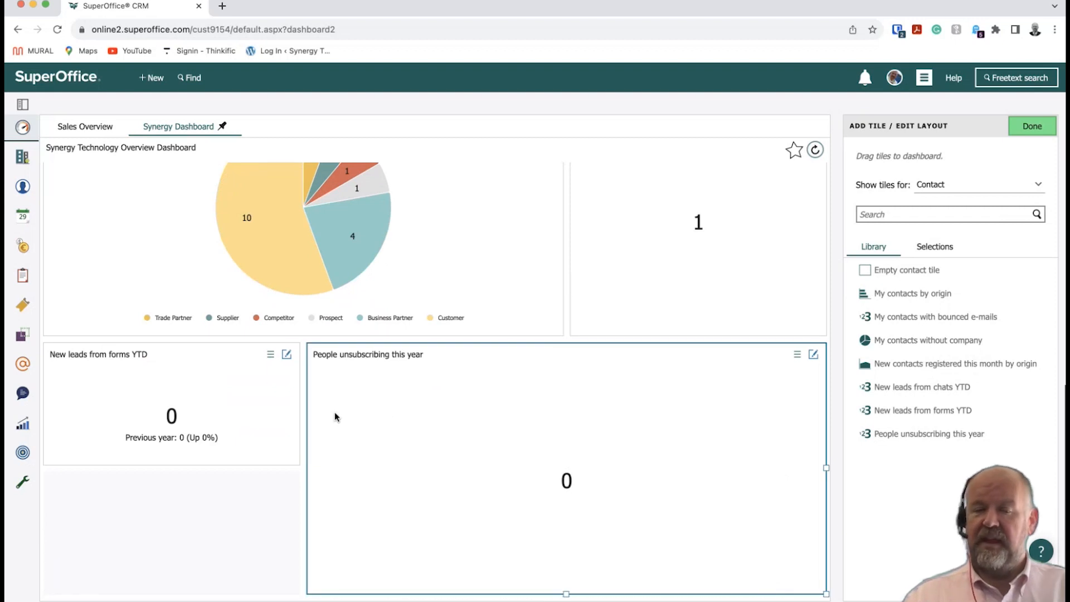
pyautogui.moveTo(172, 464); pyautogui.dragTo(172, 588)
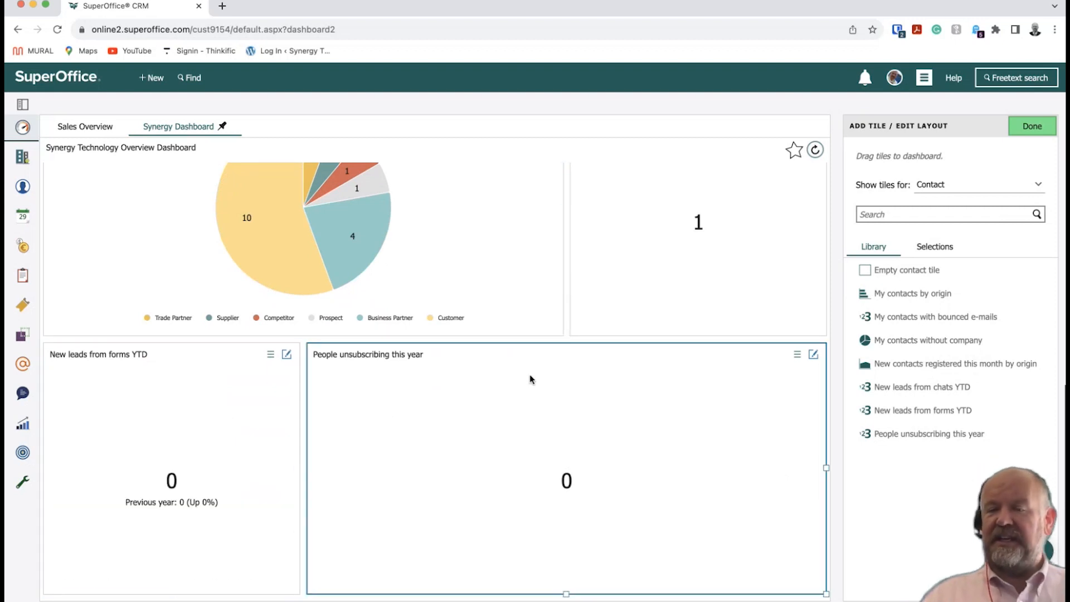
pyautogui.scroll(2, 529, 379)
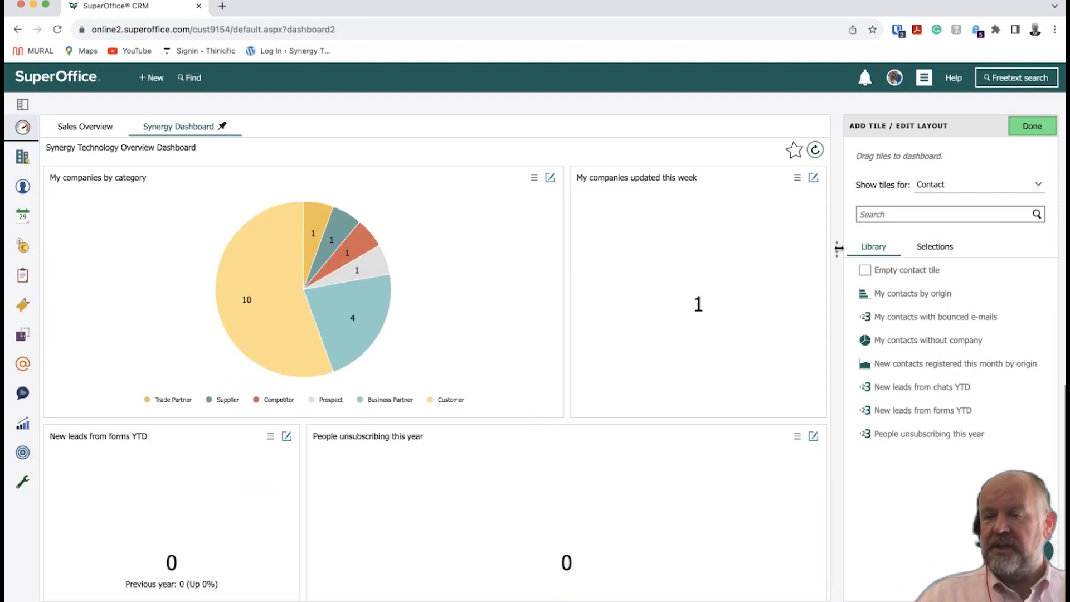
pyautogui.click(945, 190)
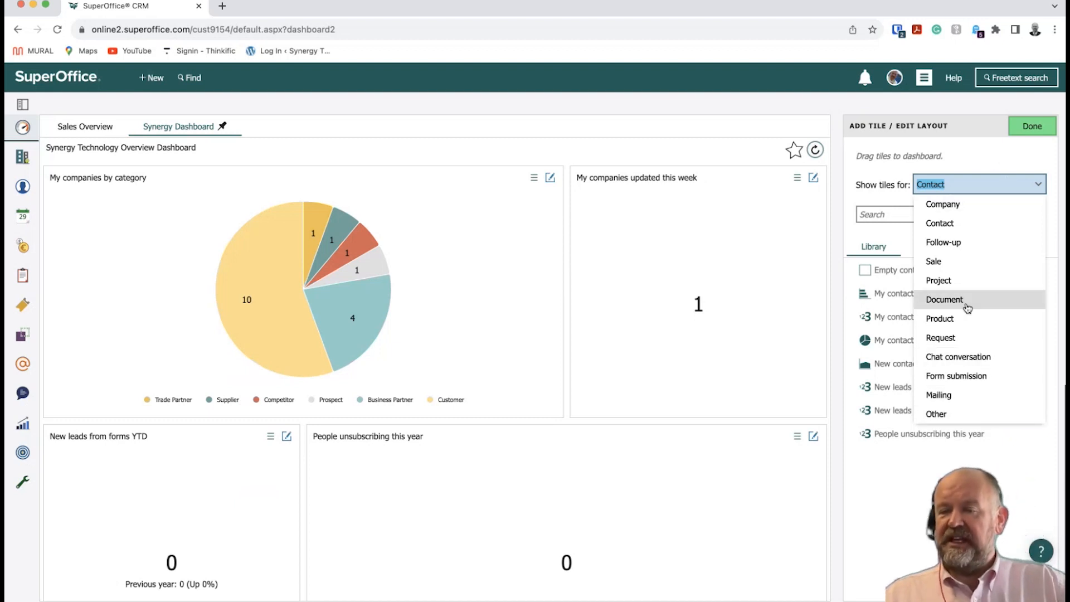
# Switch the tile library to Request tiles, listing My open requests and Unresolved.
pyautogui.click(969, 338)
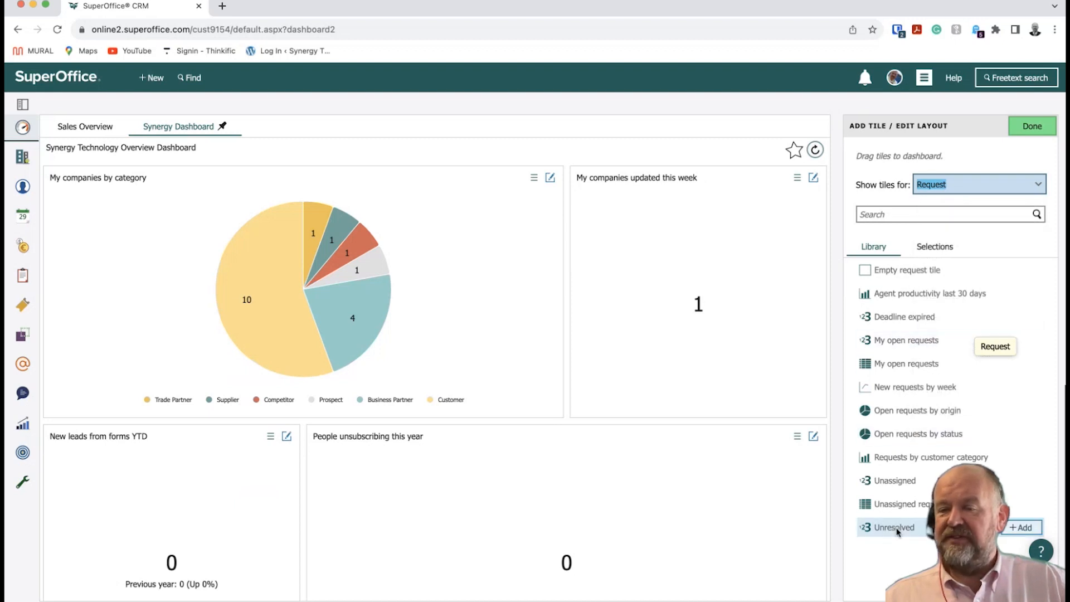
pyautogui.click(960, 190)
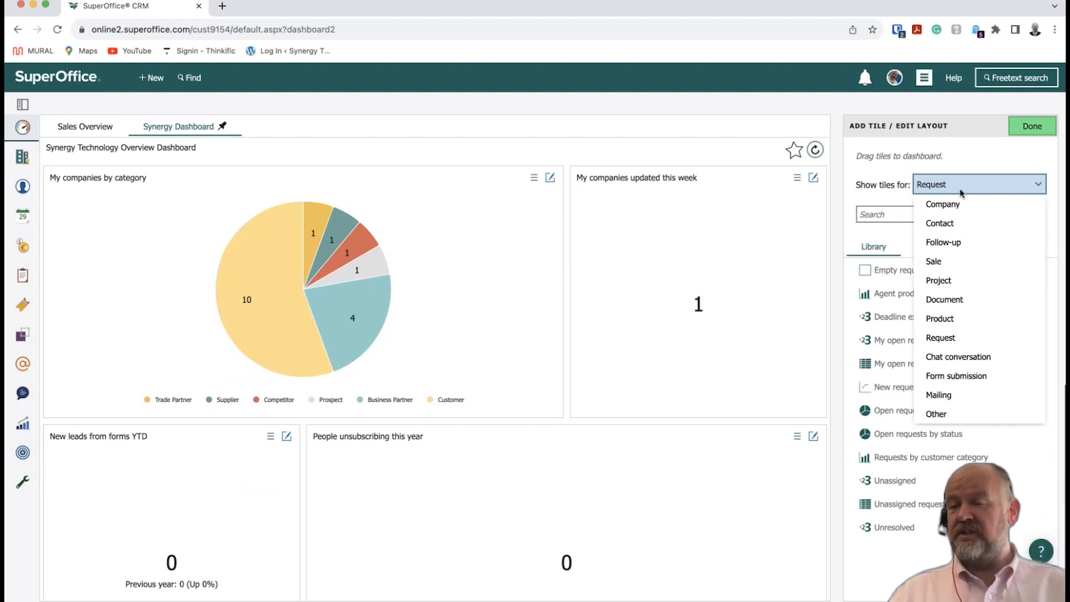
pyautogui.click(976, 150)
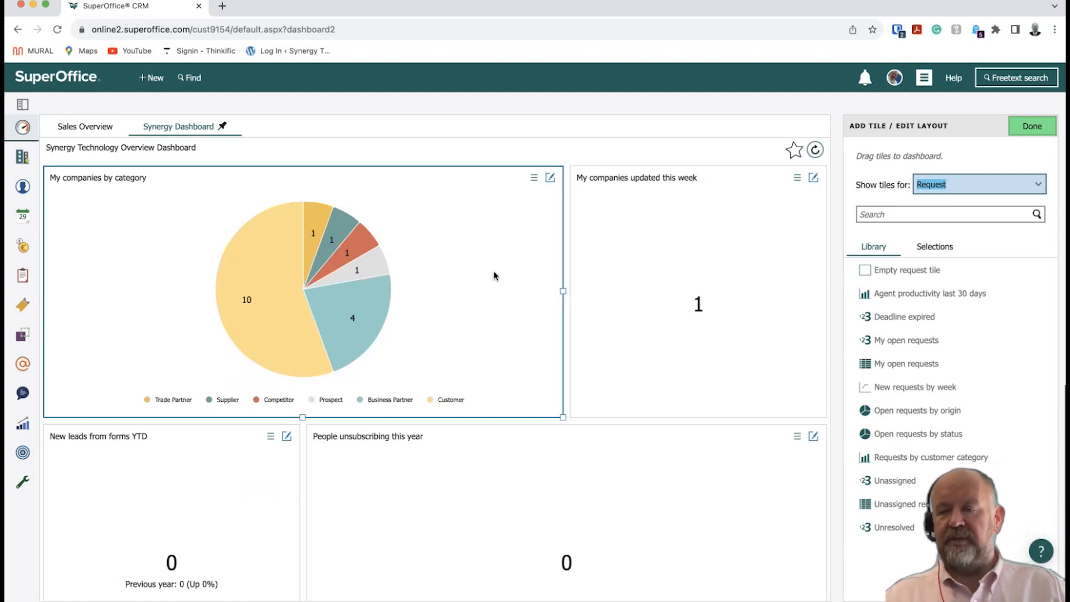
# Set the tile type to Company and view its saved selection tiles.
pyautogui.click(1038, 185)
pyautogui.click(964, 204)
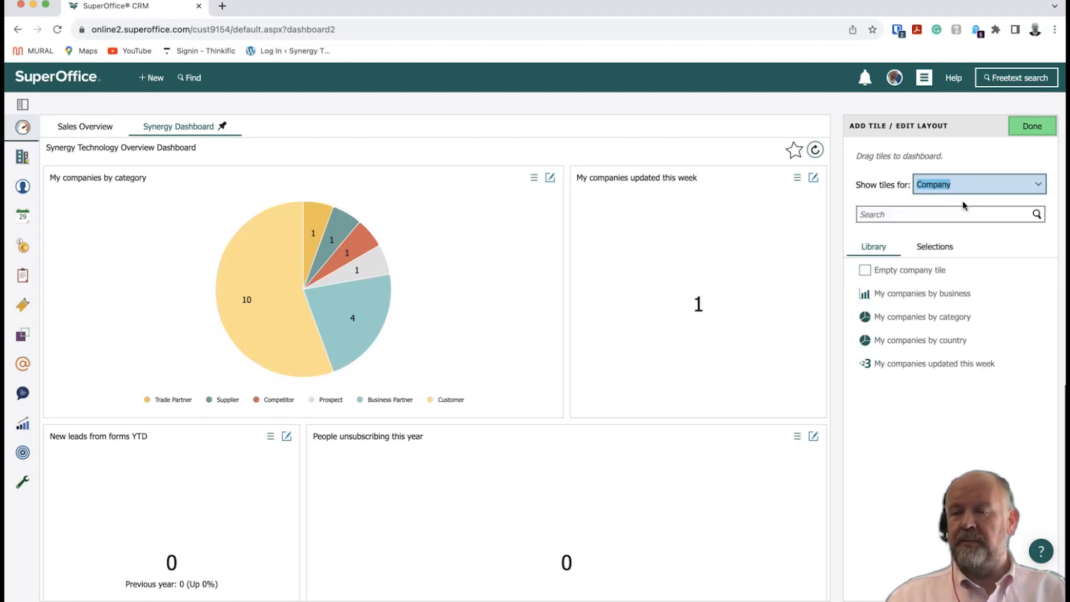
pyautogui.click(945, 250)
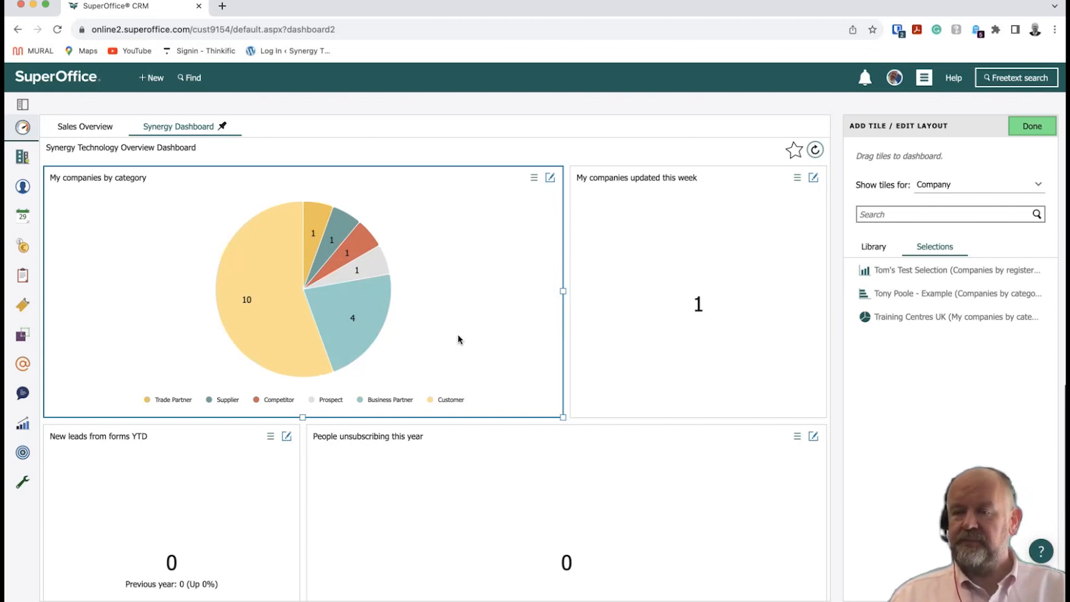
# Switch to Contact tiles, compare Library and Selections, then pick the Follow-up type.
pyautogui.click(954, 185)
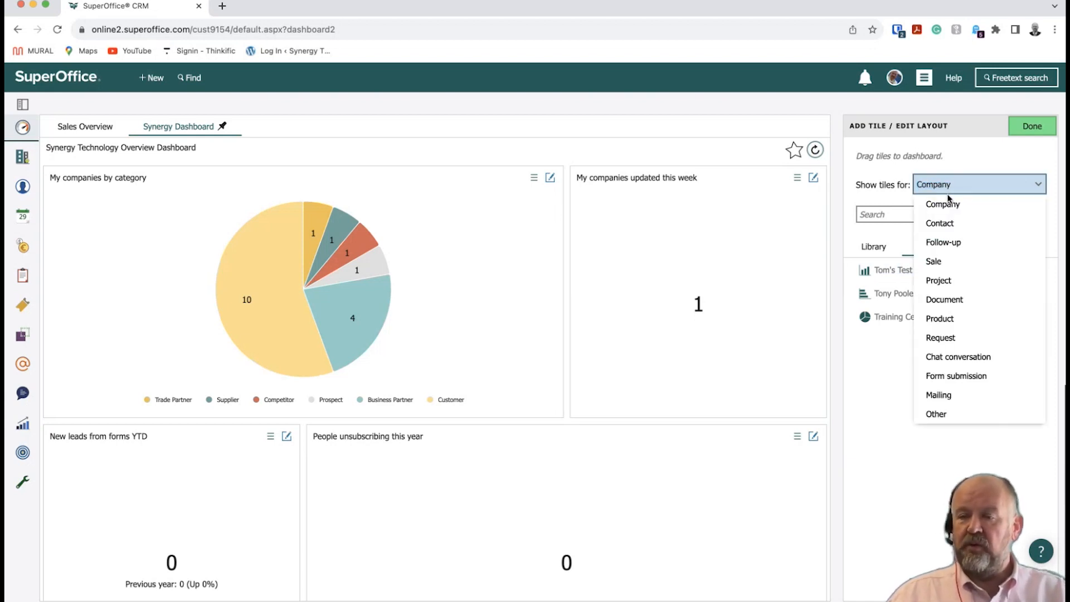
pyautogui.click(950, 231)
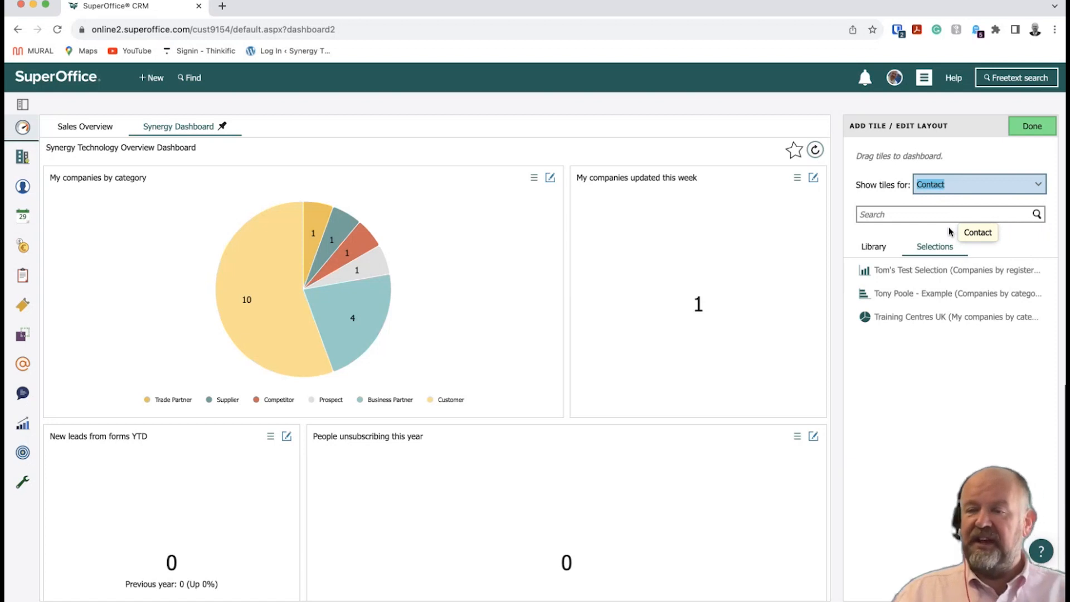
pyautogui.click(886, 251)
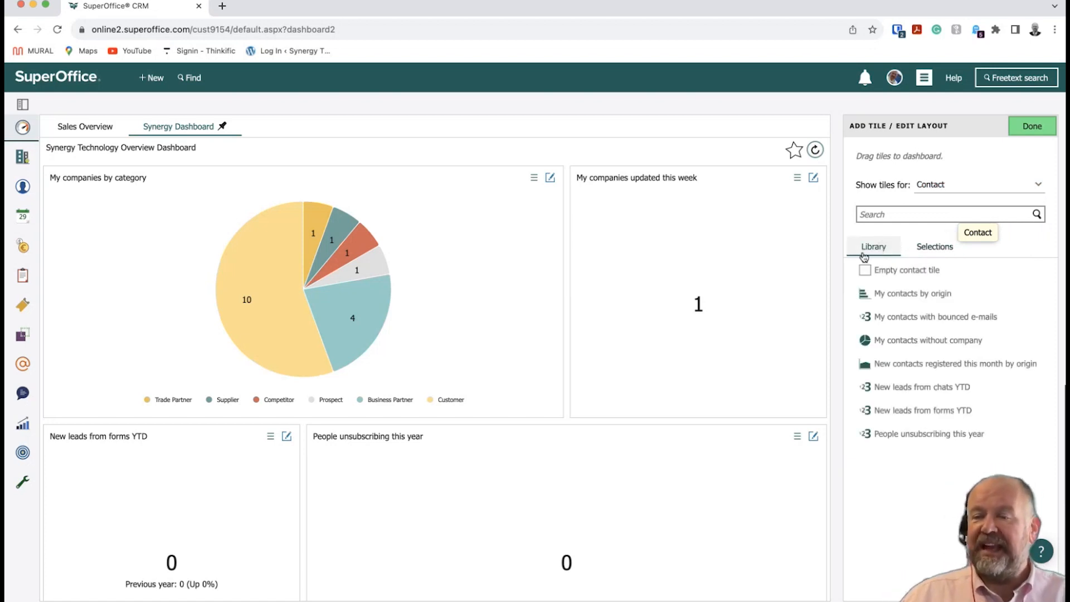
pyautogui.click(931, 247)
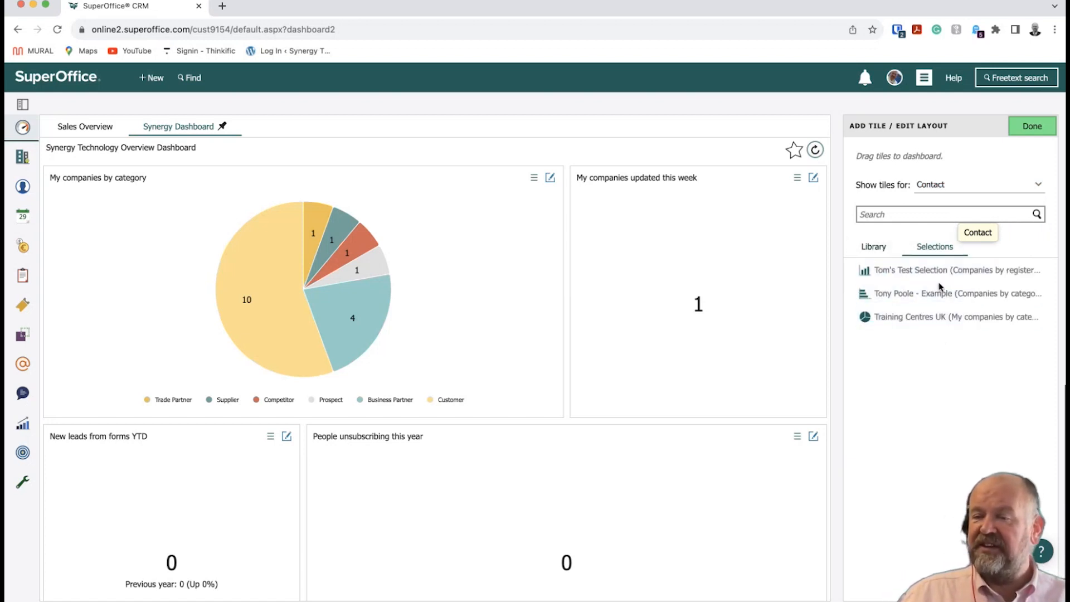
pyautogui.click(955, 187)
pyautogui.click(955, 188)
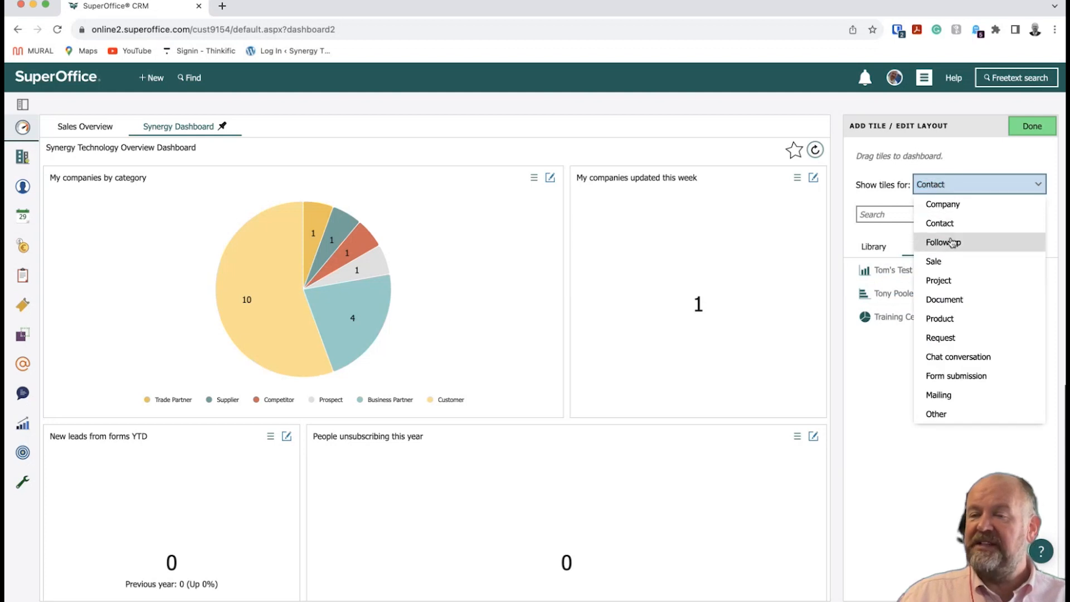
pyautogui.click(948, 241)
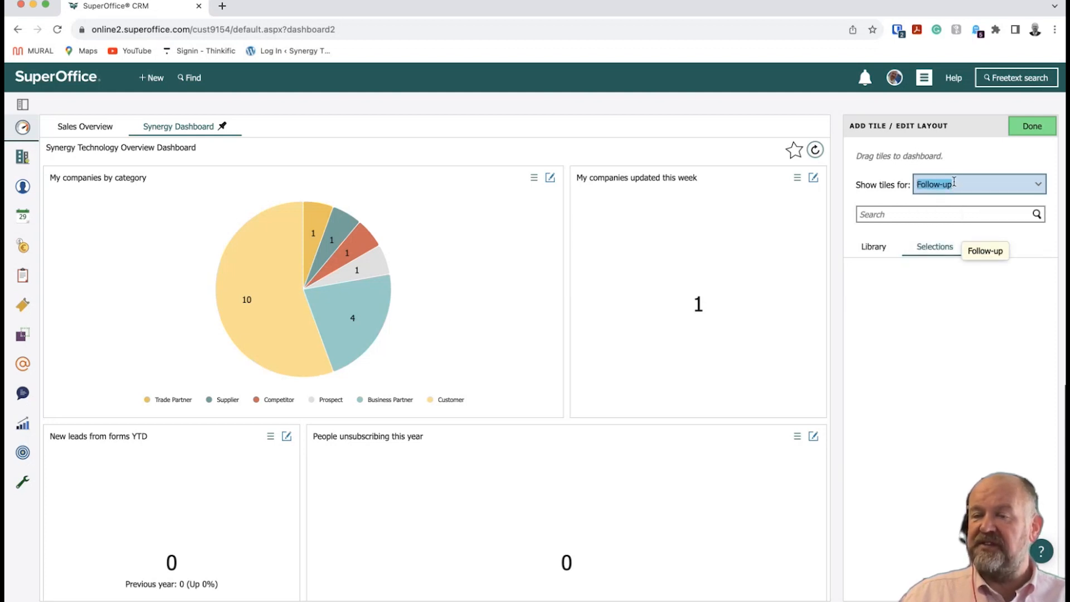
# Return via Sale to the Company library tiles, then list the category pie's Customer companies.
pyautogui.click(954, 182)
pyautogui.click(946, 262)
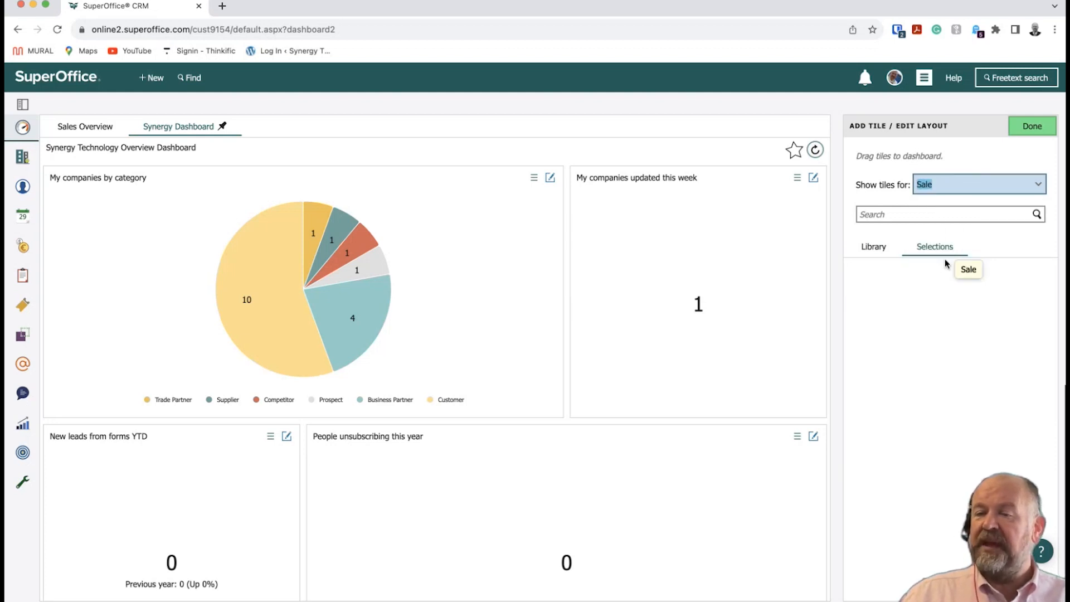
pyautogui.click(965, 187)
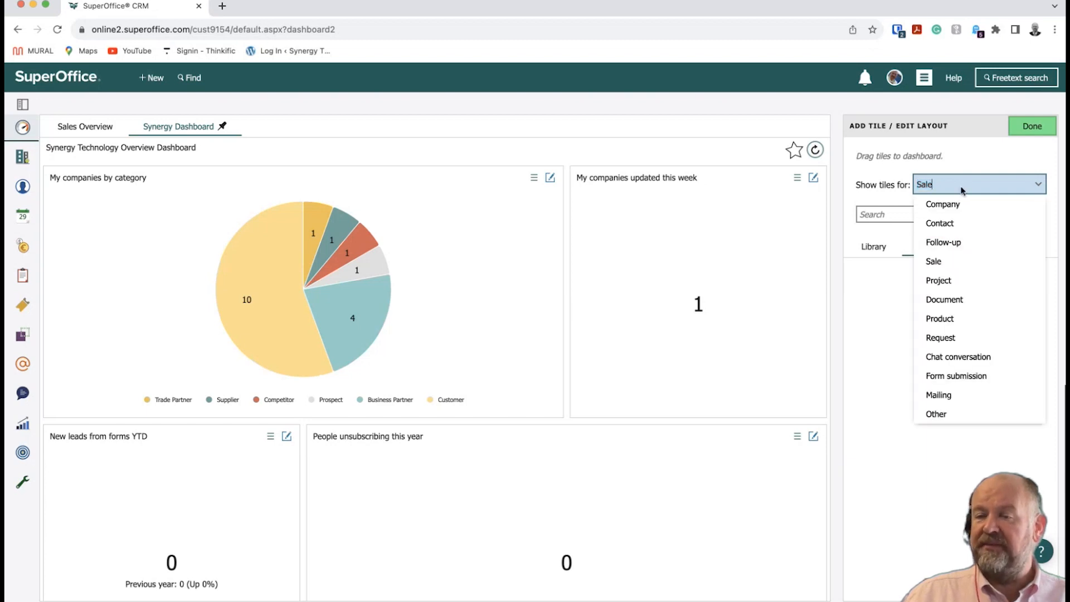
pyautogui.click(938, 205)
pyautogui.click(870, 253)
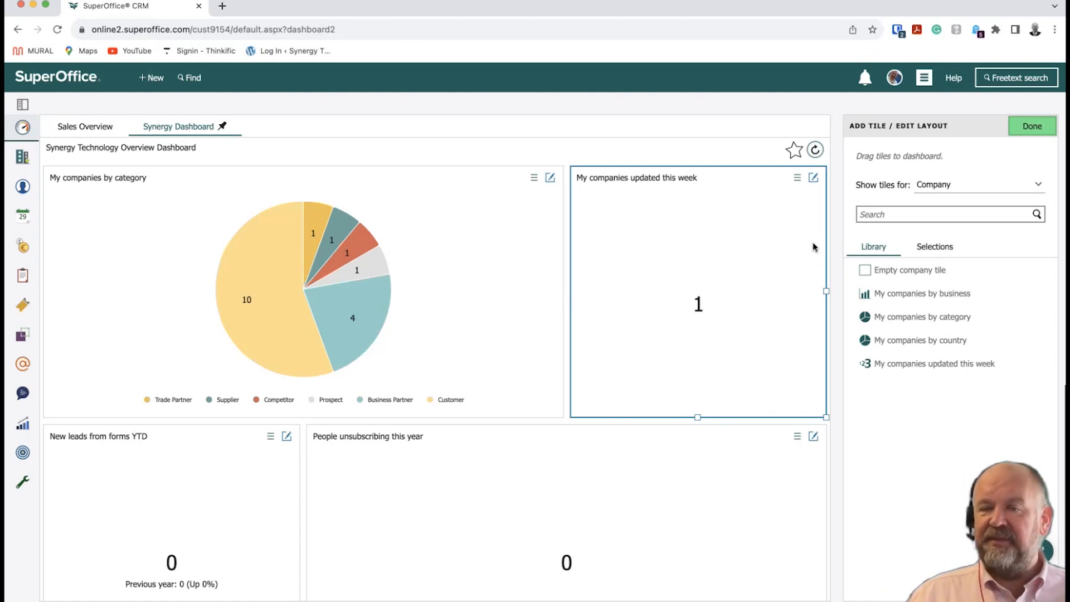
pyautogui.moveTo(267, 279)
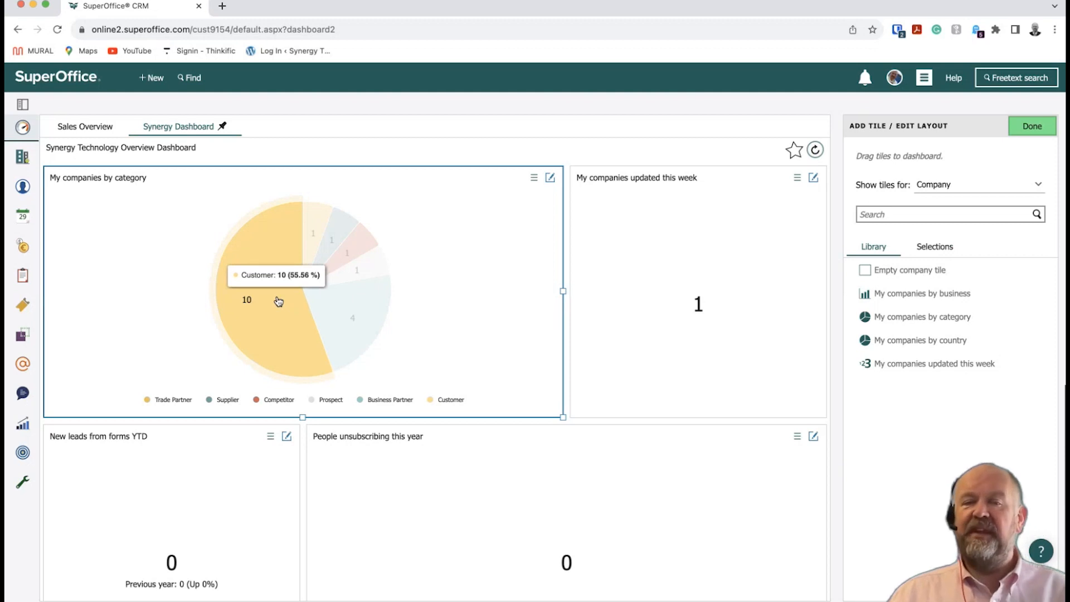
pyautogui.click(278, 301)
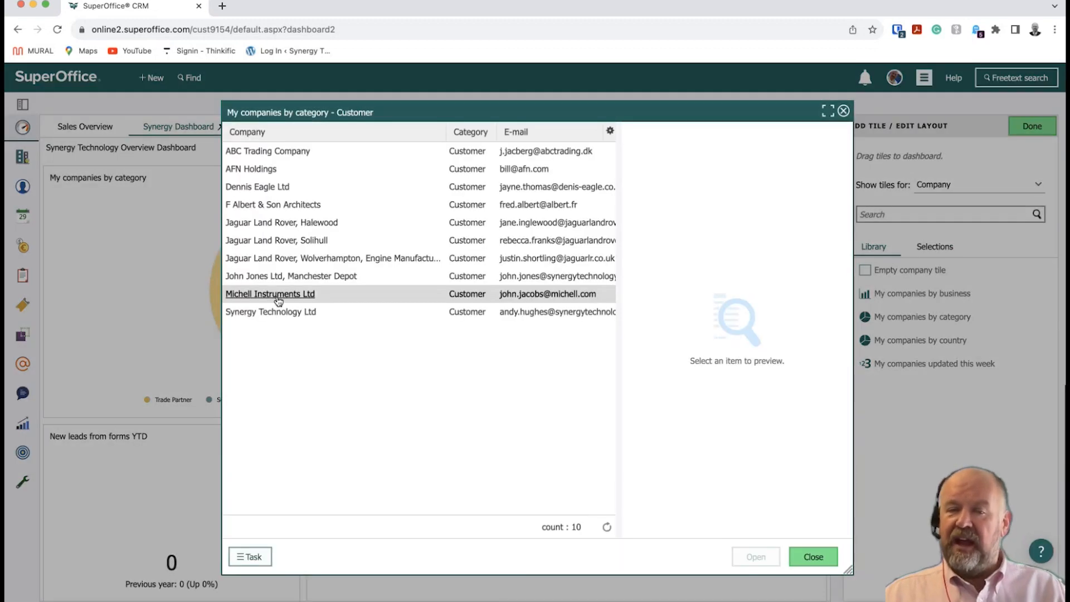
# Preview the ABC Trading Company, AFN Holdings and Dennis Eagle Ltd records.
pyautogui.click(321, 150)
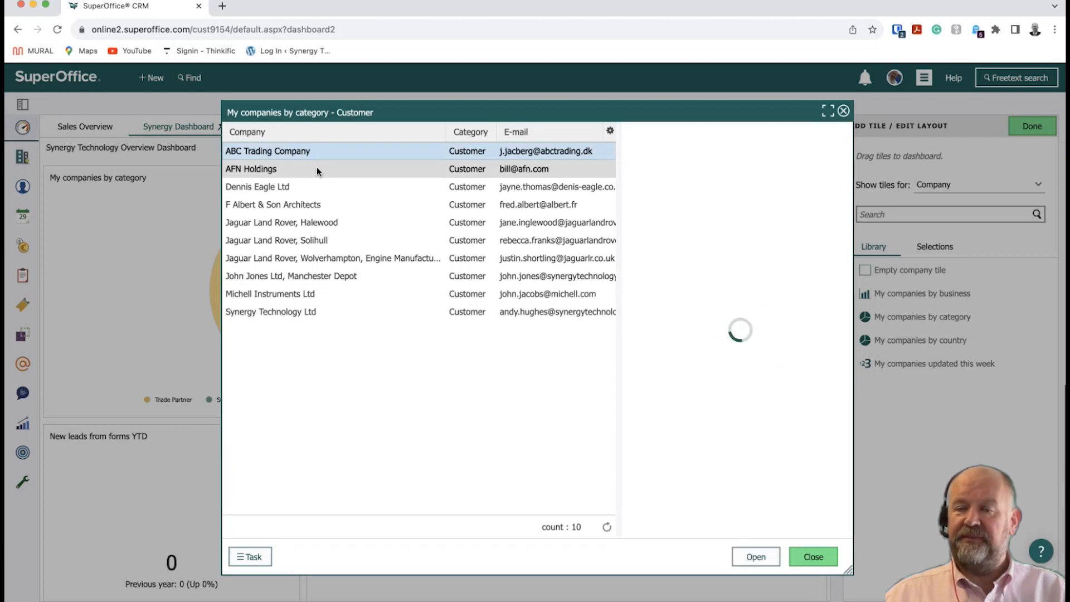
pyautogui.click(317, 167)
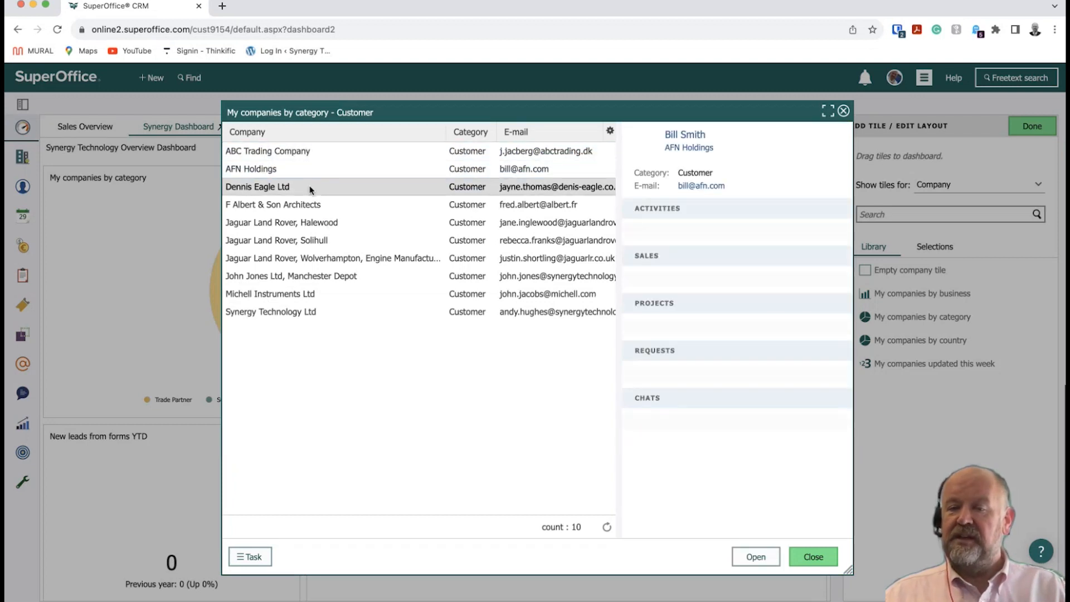
pyautogui.click(311, 188)
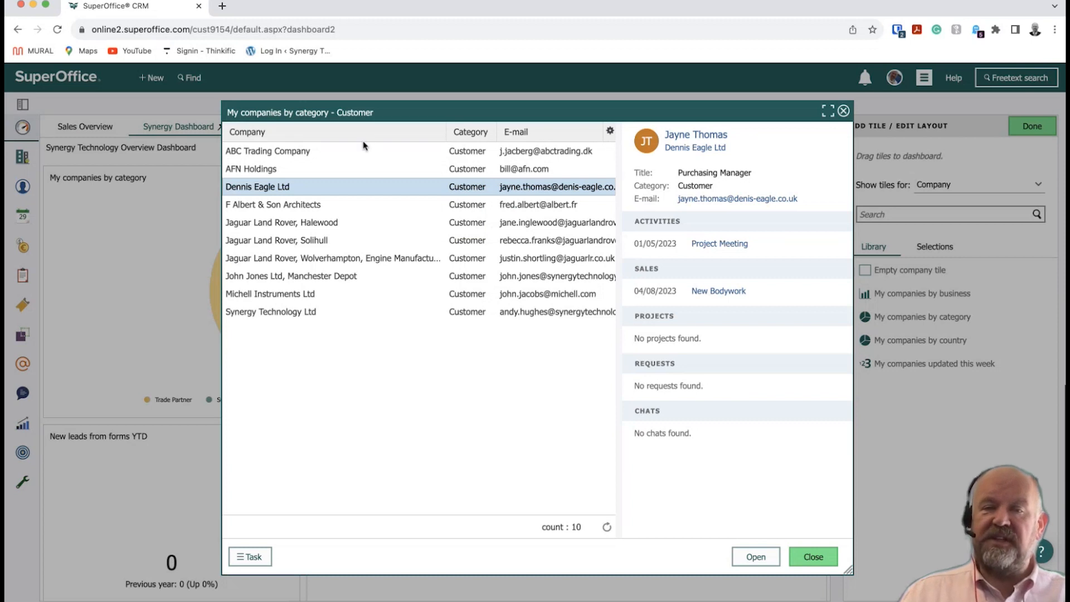
# Add the E-mail column from the Company column group to the customer list.
pyautogui.click(607, 134)
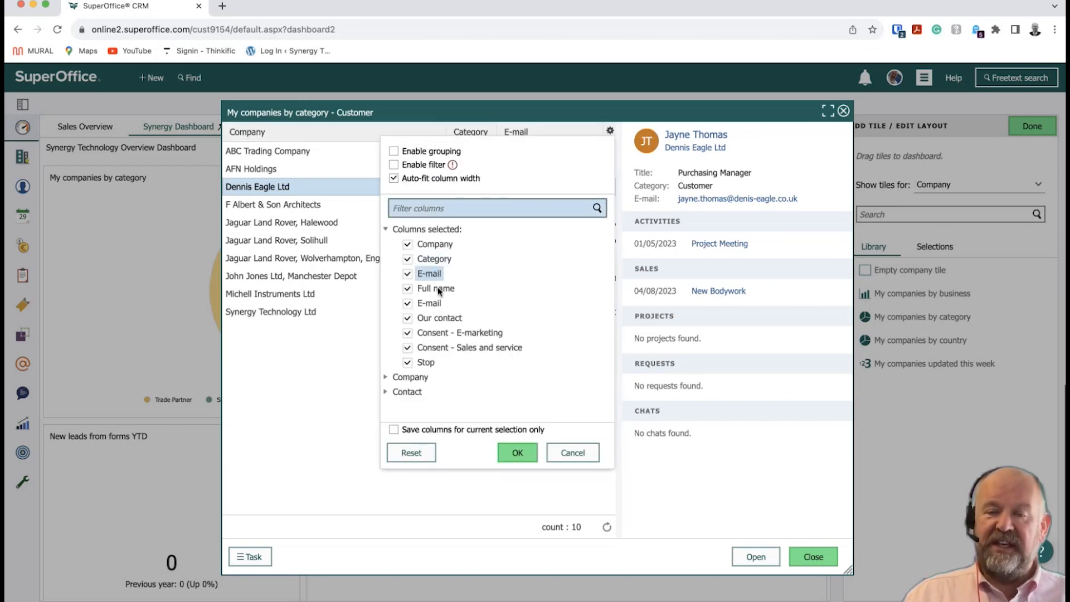
pyautogui.click(385, 379)
pyautogui.scroll(-5, 489, 366)
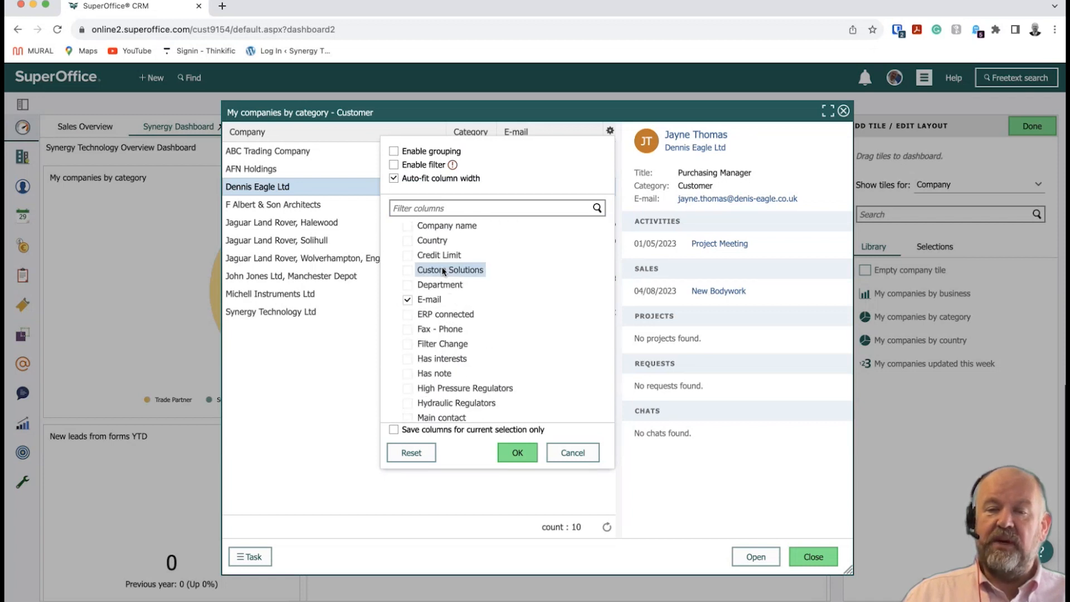
pyautogui.click(518, 452)
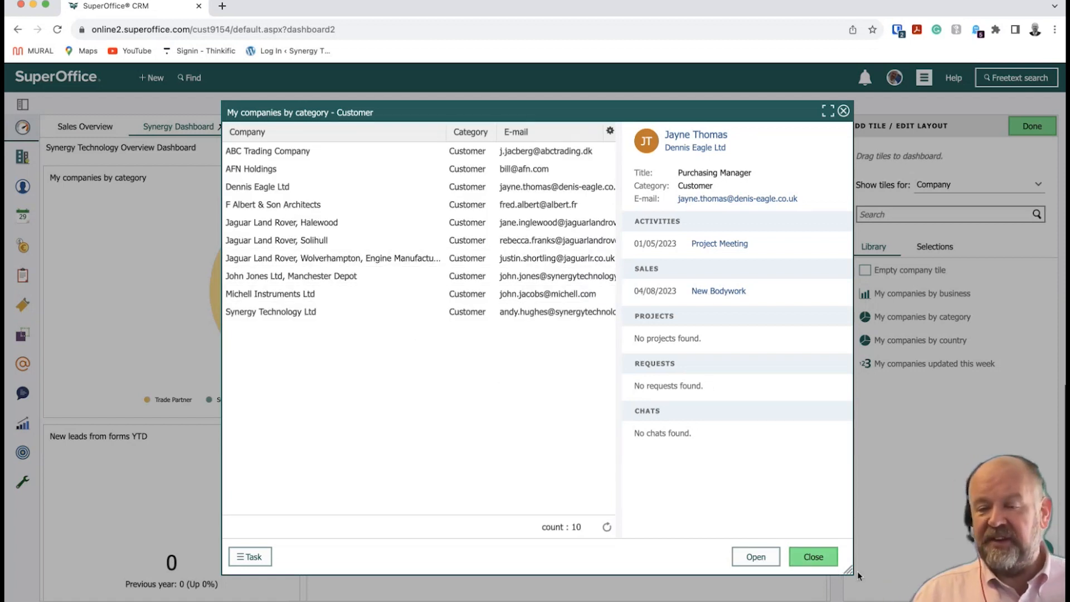
# Widen and reposition the list window, moving Our contact next to Category.
pyautogui.moveTo(850, 569); pyautogui.dragTo(1019, 589)
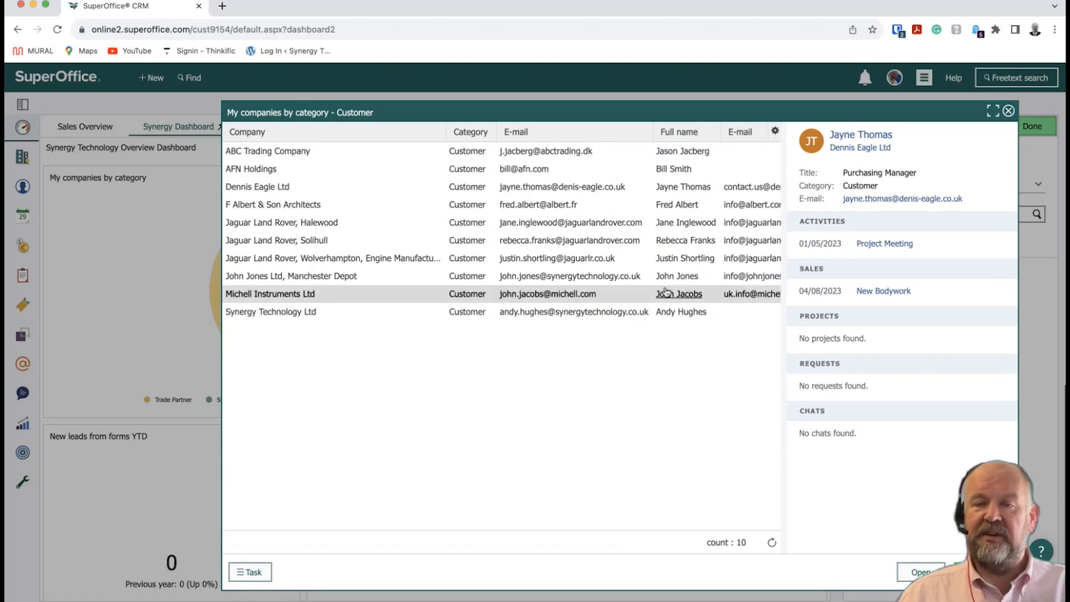
pyautogui.moveTo(521, 113); pyautogui.dragTo(349, 109)
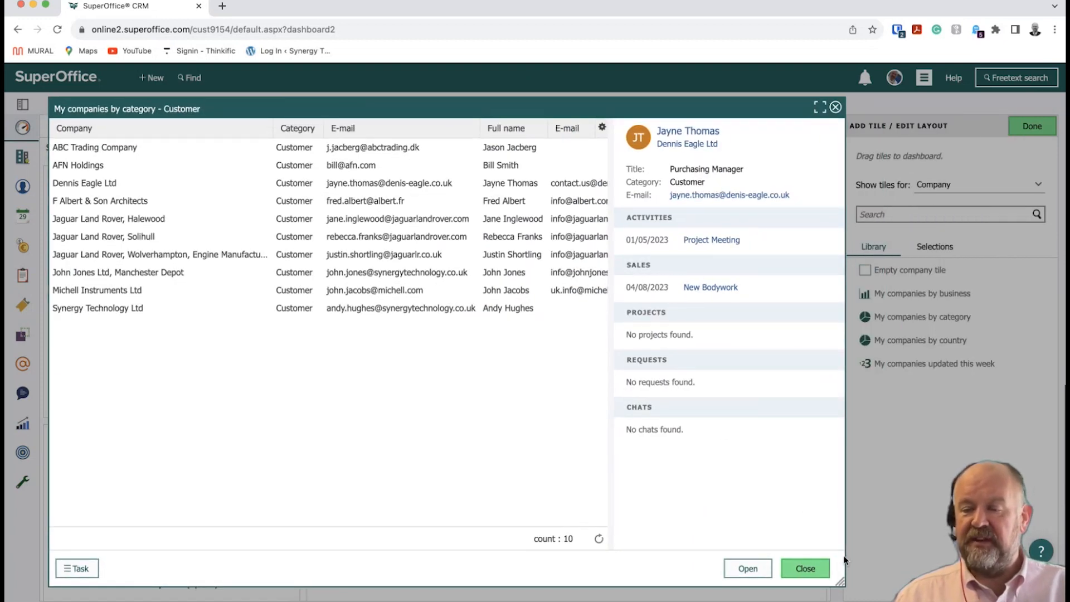
pyautogui.moveTo(840, 582); pyautogui.dragTo(1026, 600)
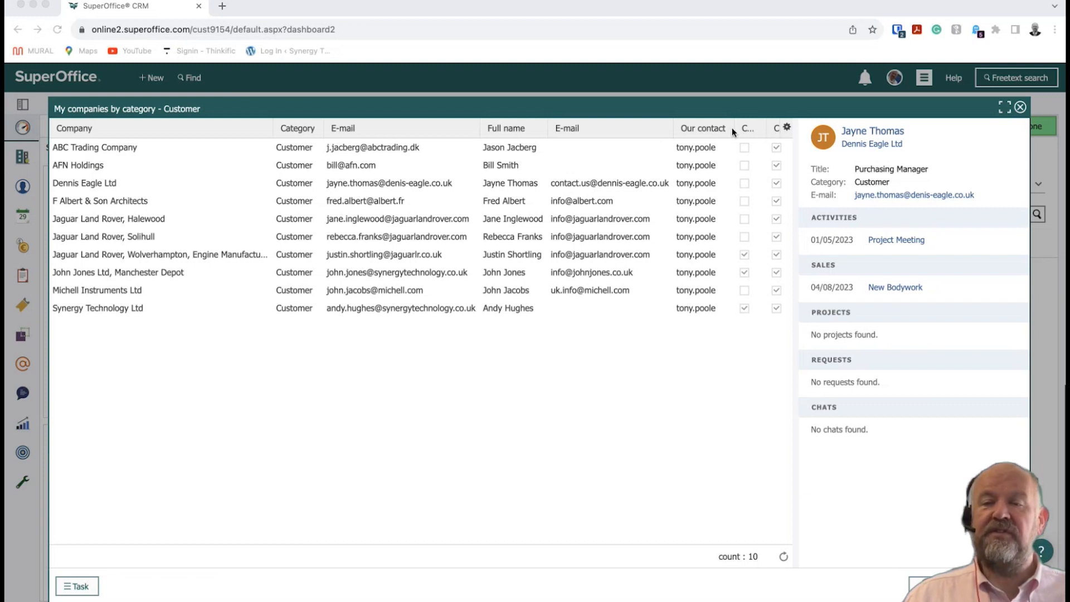
pyautogui.click(673, 133)
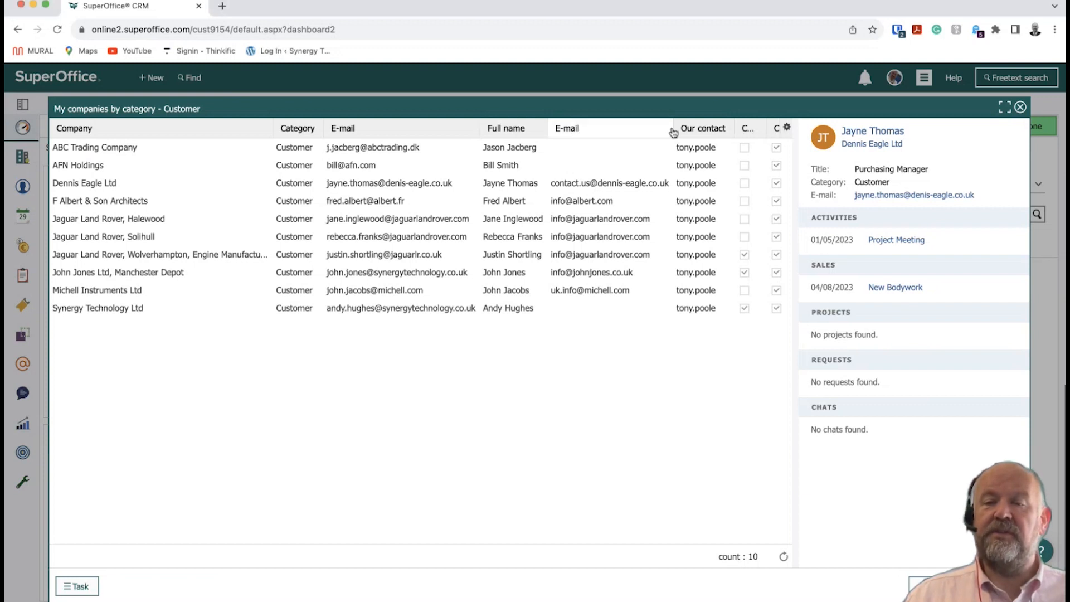
pyautogui.moveTo(674, 133); pyautogui.dragTo(457, 130)
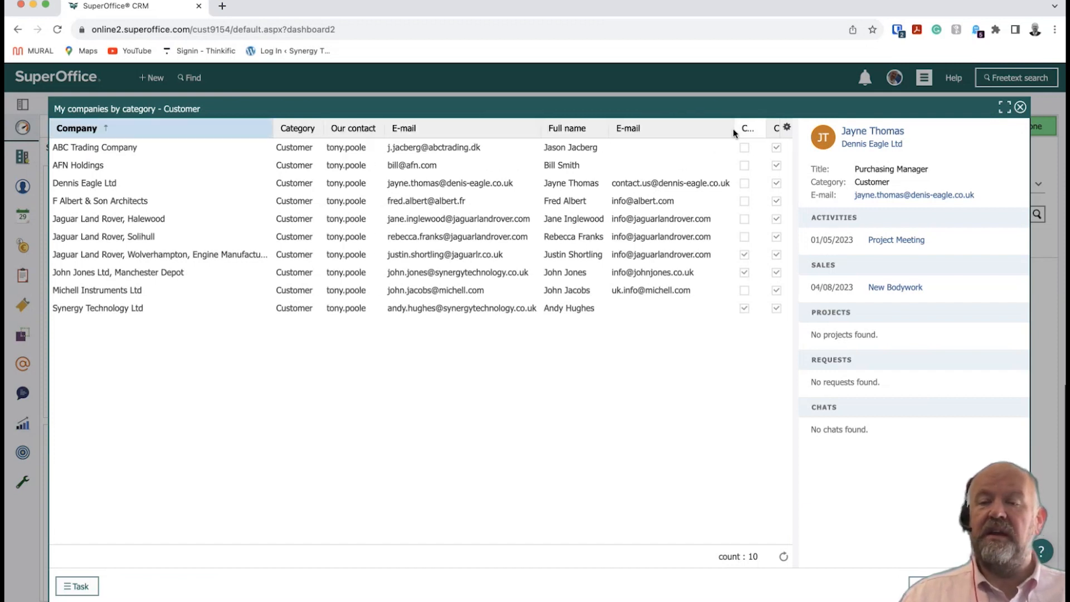
pyautogui.moveTo(733, 131); pyautogui.dragTo(634, 143)
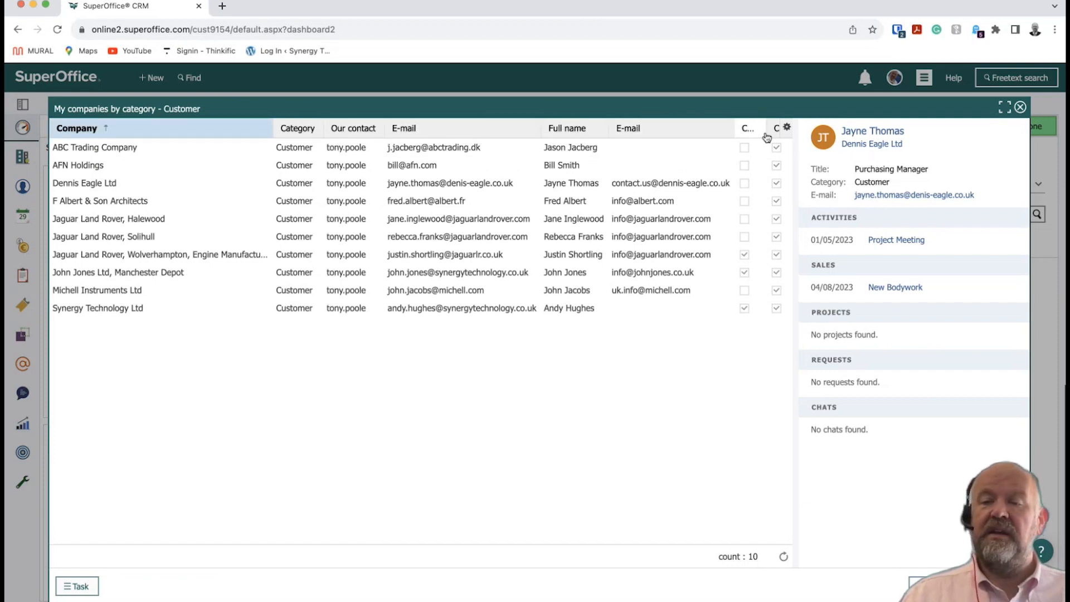
# Remove the Consent - E-marketing, Consent - Sales and service and Stop columns.
pyautogui.click(787, 129)
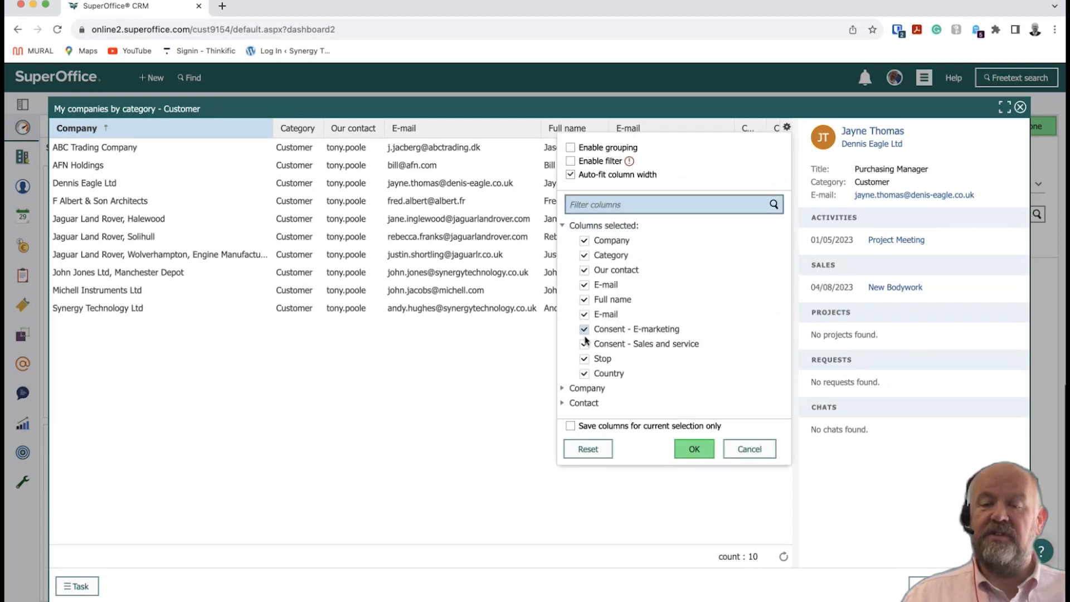
pyautogui.click(584, 359)
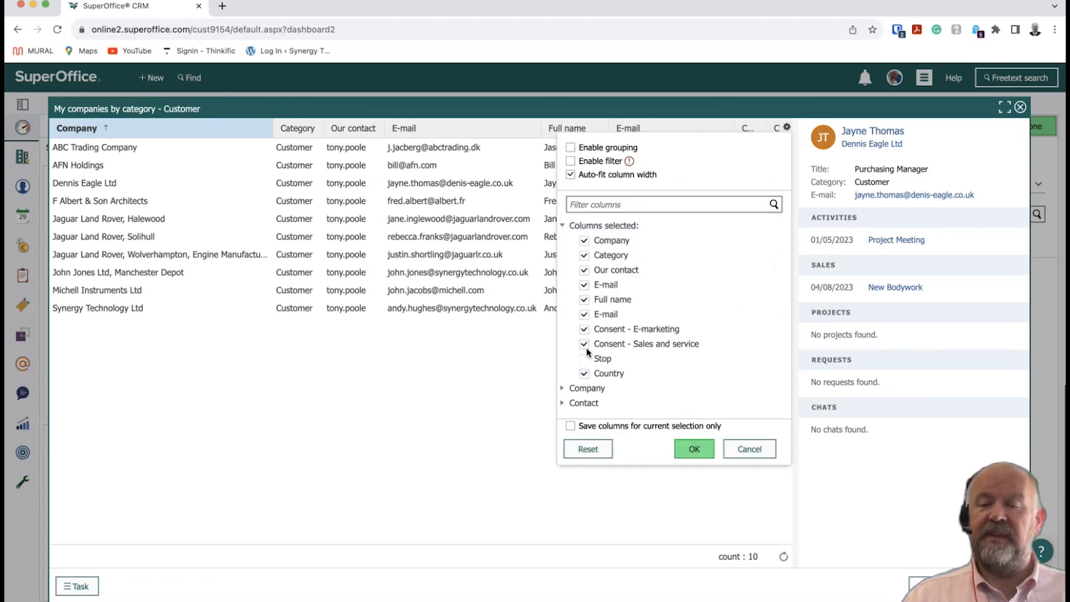
pyautogui.click(584, 344)
pyautogui.click(584, 329)
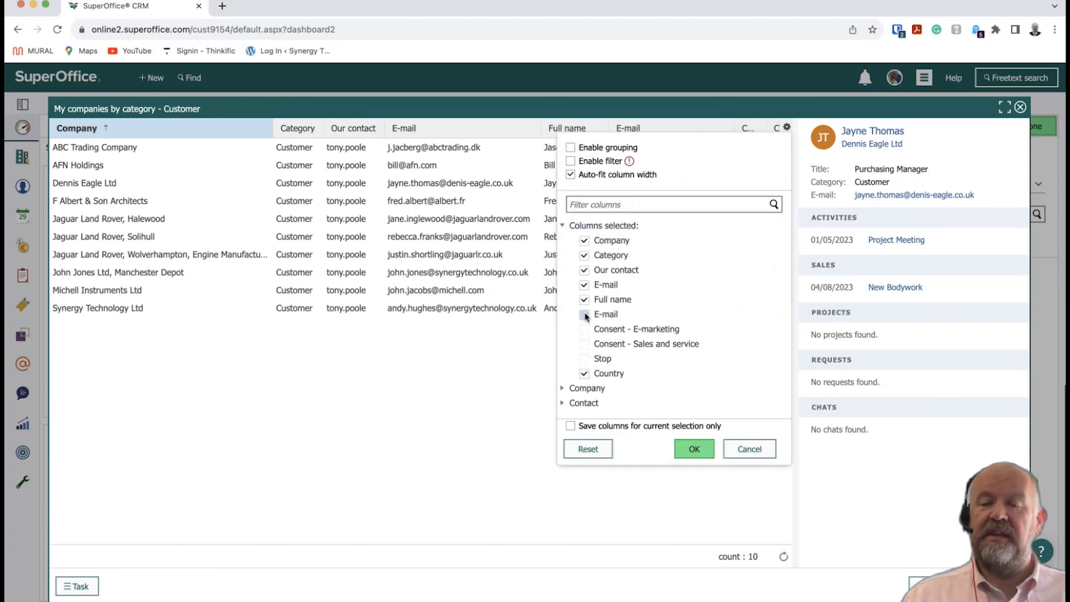
pyautogui.click(694, 447)
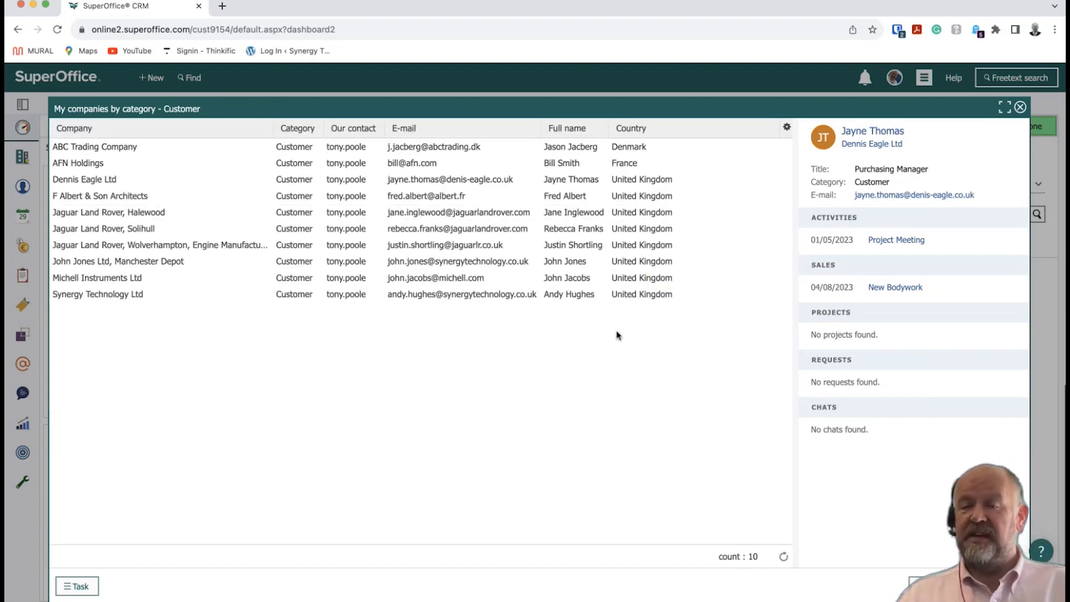
# Sort the customer list by Country in descending order.
pyautogui.click(644, 137)
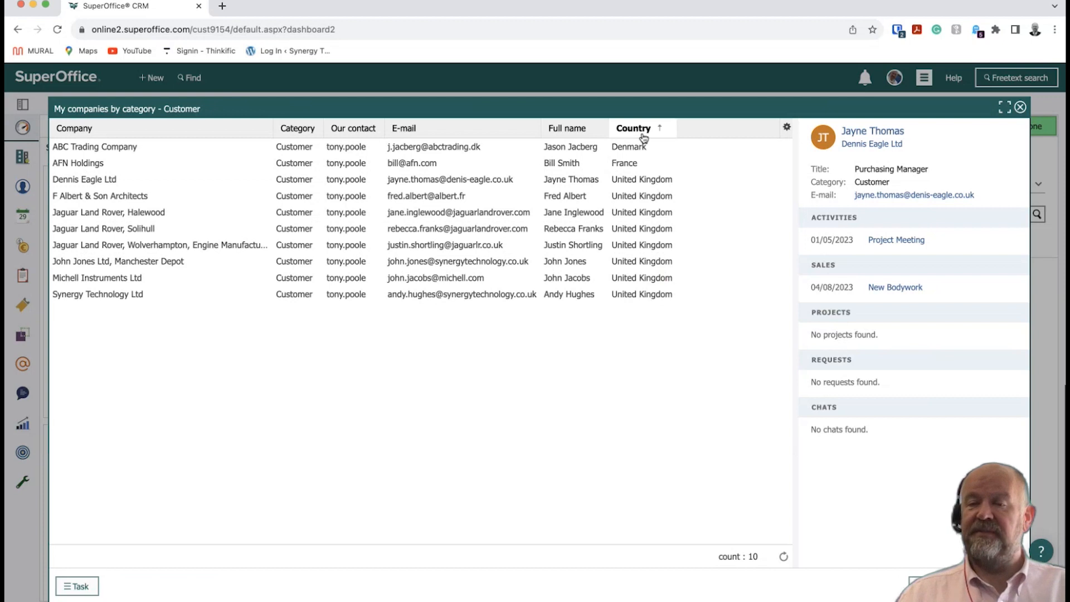
pyautogui.click(644, 137)
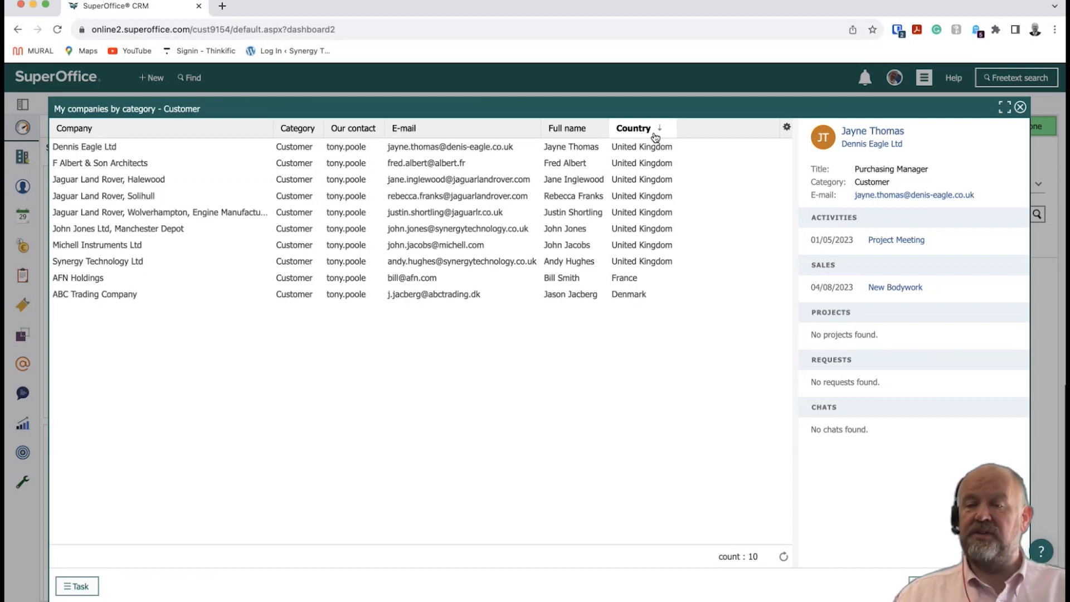
pyautogui.click(786, 127)
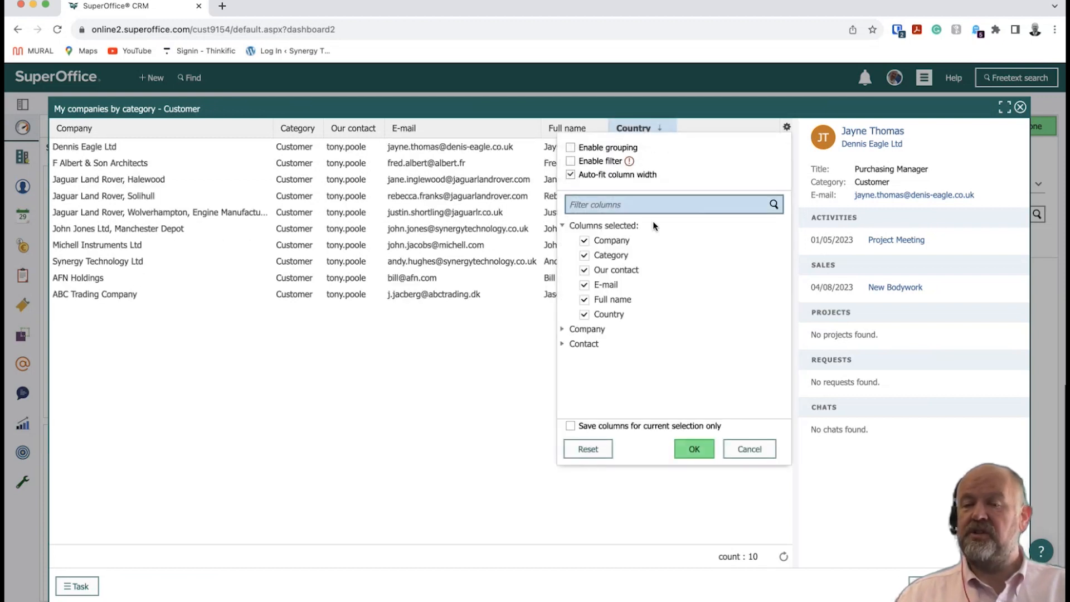
pyautogui.click(490, 350)
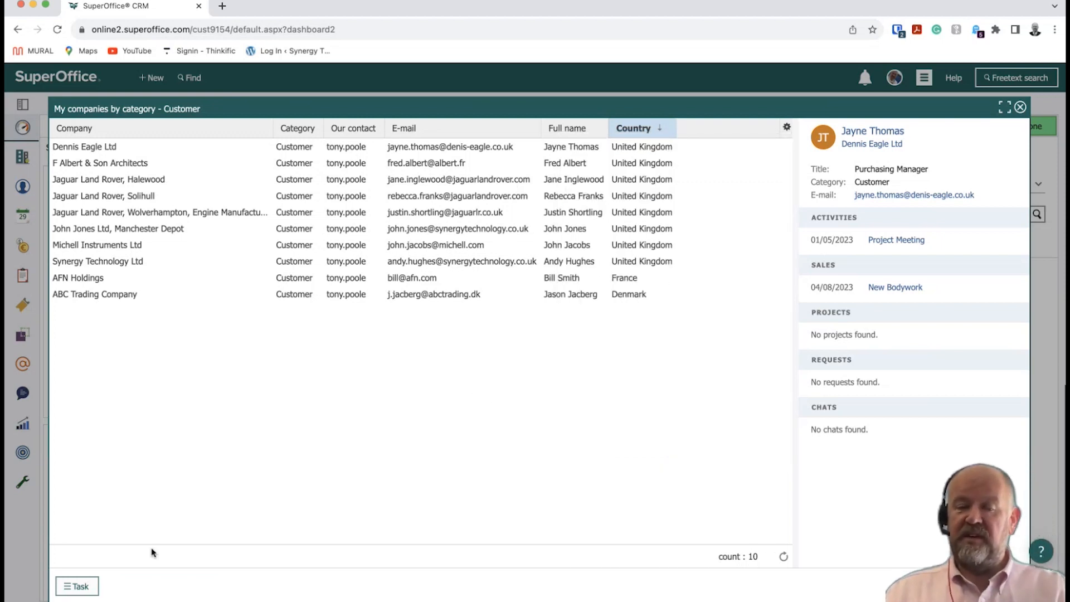
pyautogui.click(81, 586)
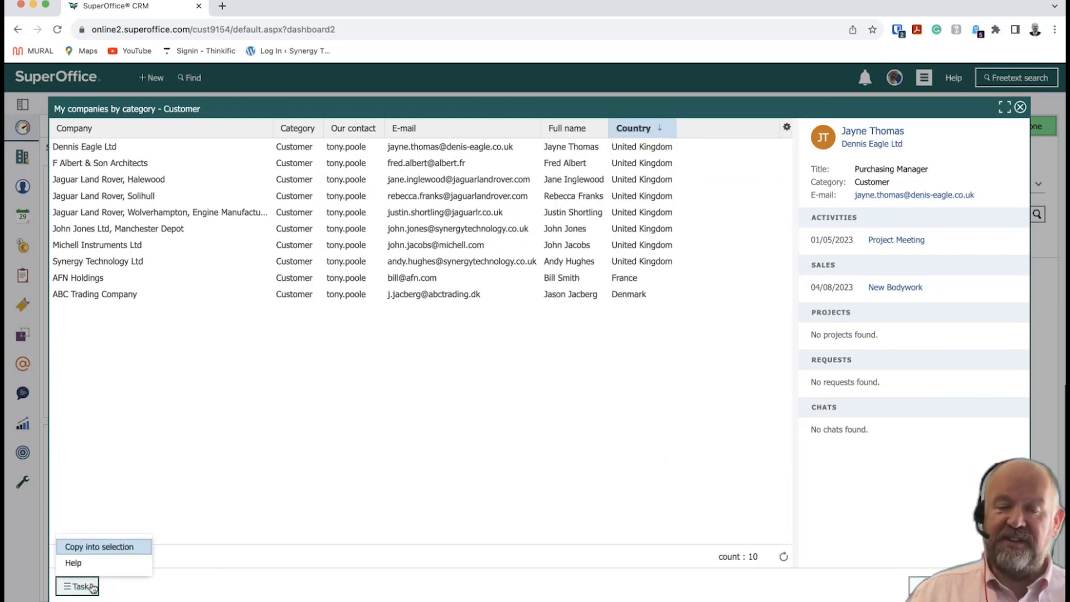
pyautogui.click(285, 525)
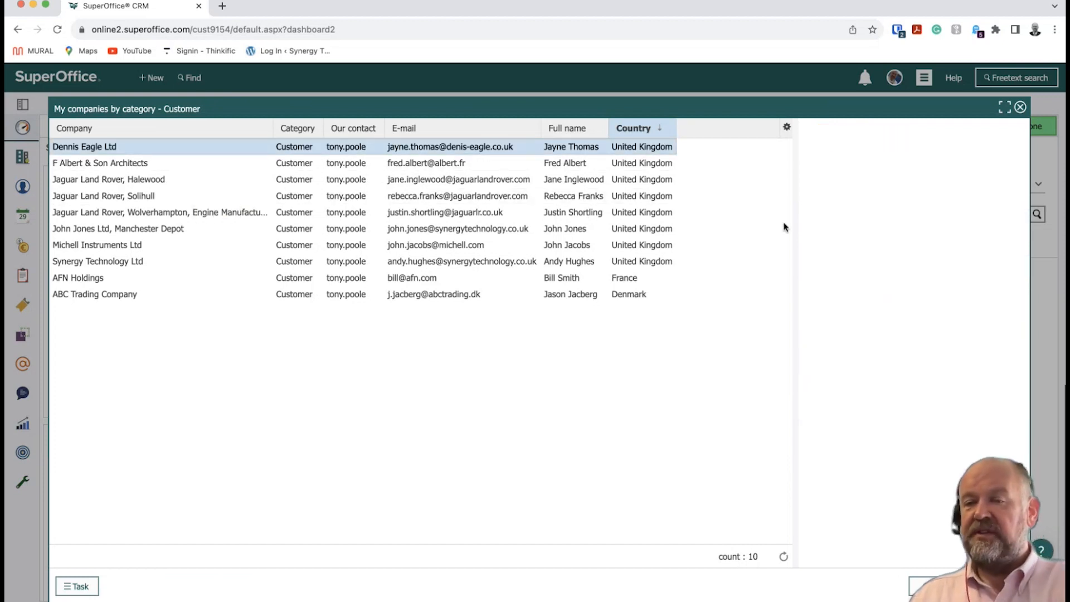
# Preview F Albert & Son Architects and Jaguar Land Rover, Halewood, then close the list.
pyautogui.click(247, 169)
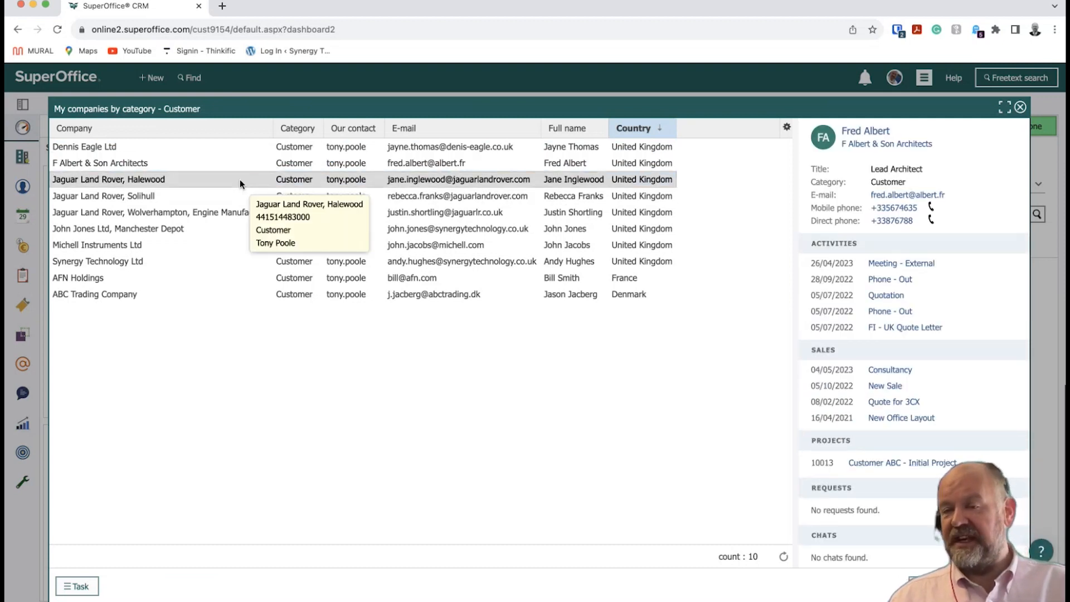
pyautogui.click(241, 179)
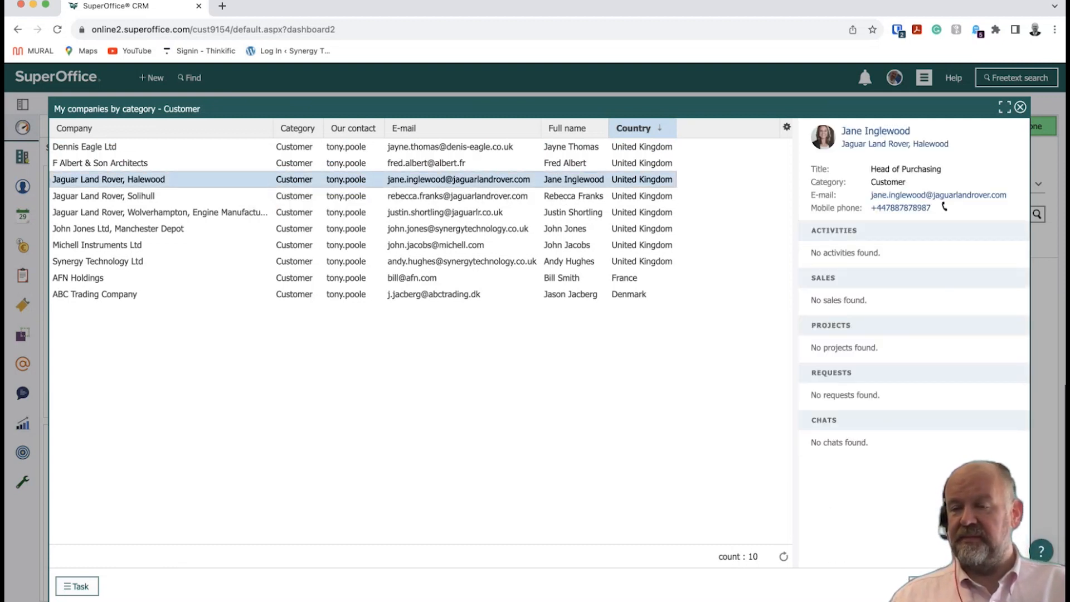
pyautogui.click(1002, 586)
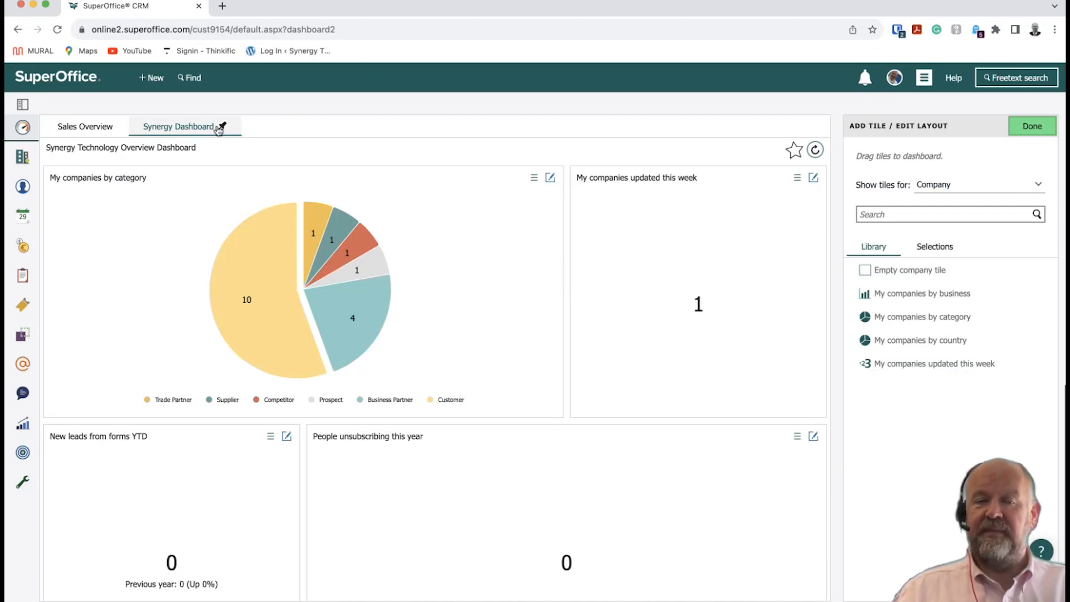
# Star the Synergy Dashboard as a favourite, reload its tiles and click Done.
pyautogui.moveTo(234, 277)
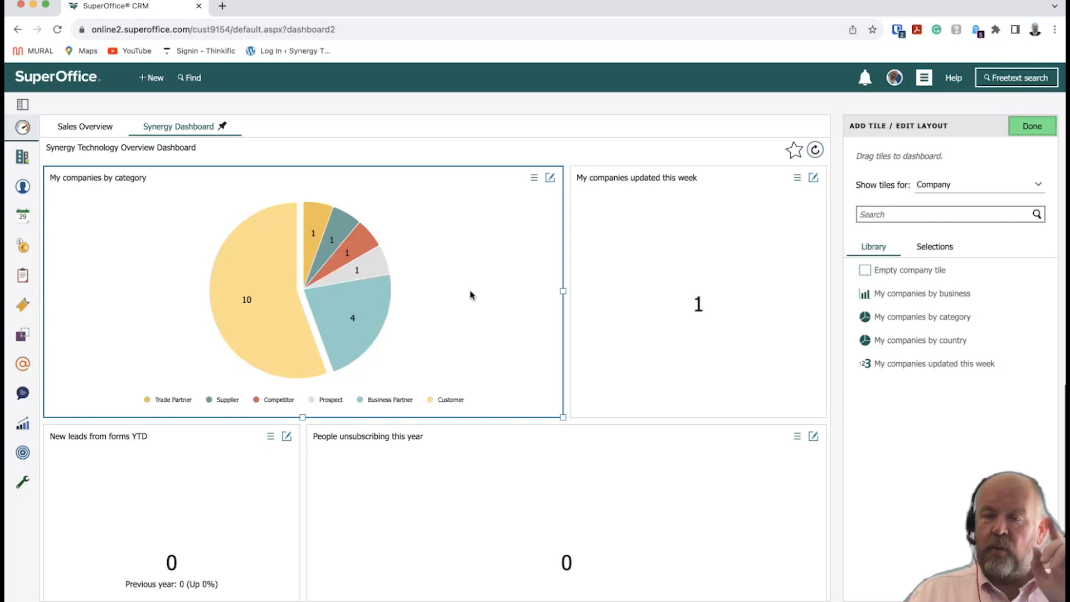
pyautogui.click(795, 151)
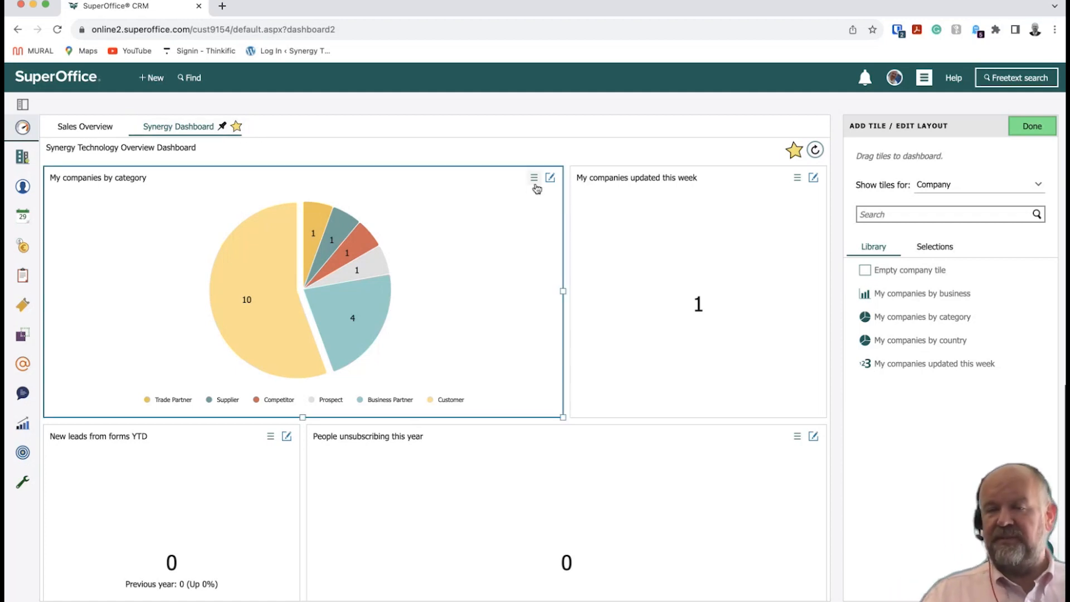
pyautogui.moveTo(194, 130)
pyautogui.mouseDown()
pyautogui.moveTo(107, 131)
pyautogui.moveTo(211, 130)
pyautogui.mouseUp()
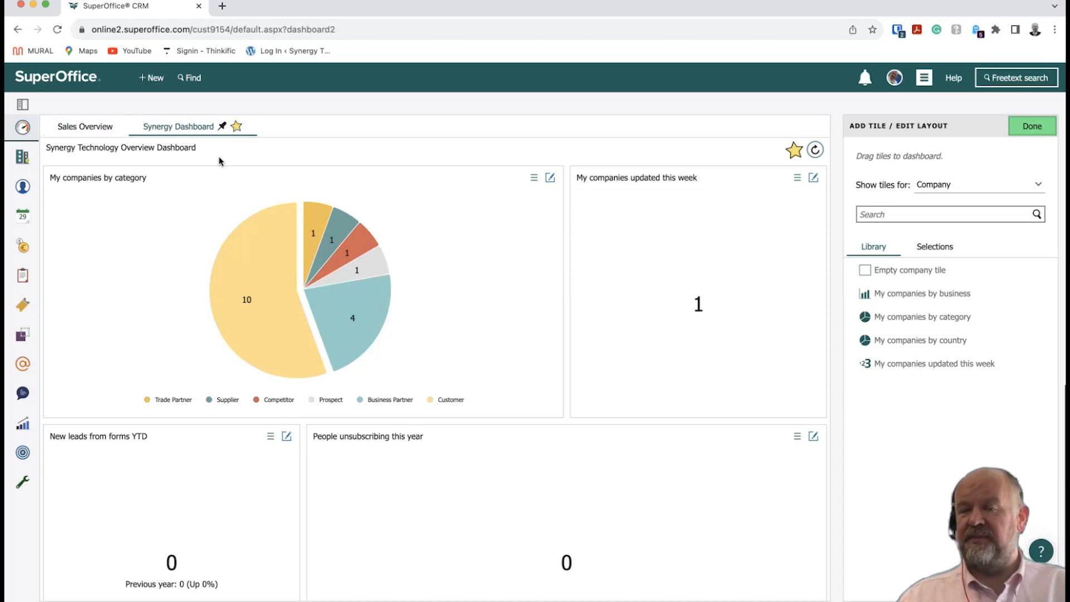
pyautogui.click(815, 151)
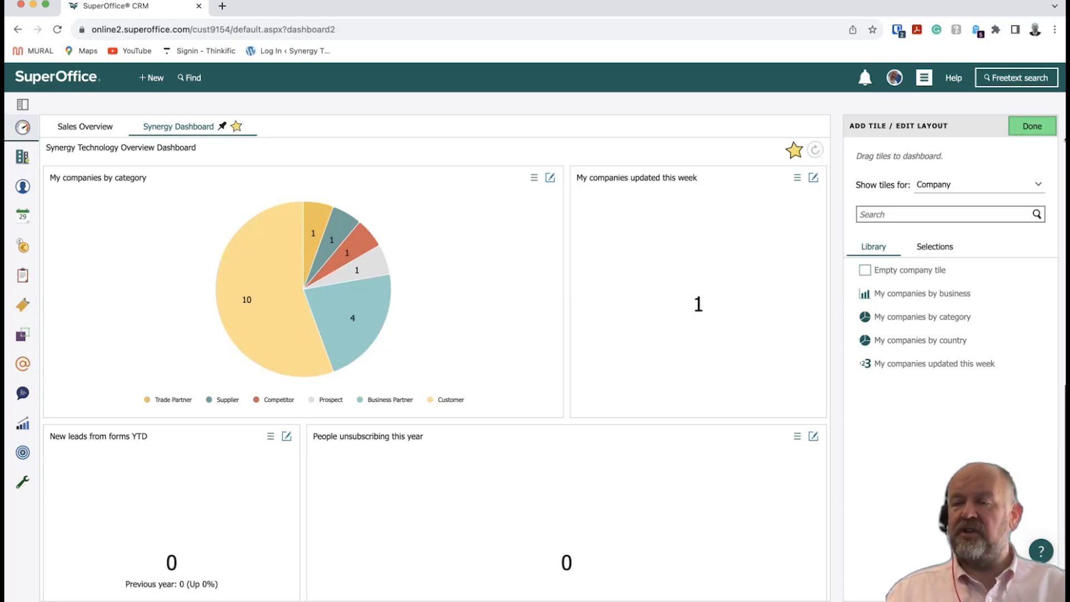
pyautogui.click(1033, 126)
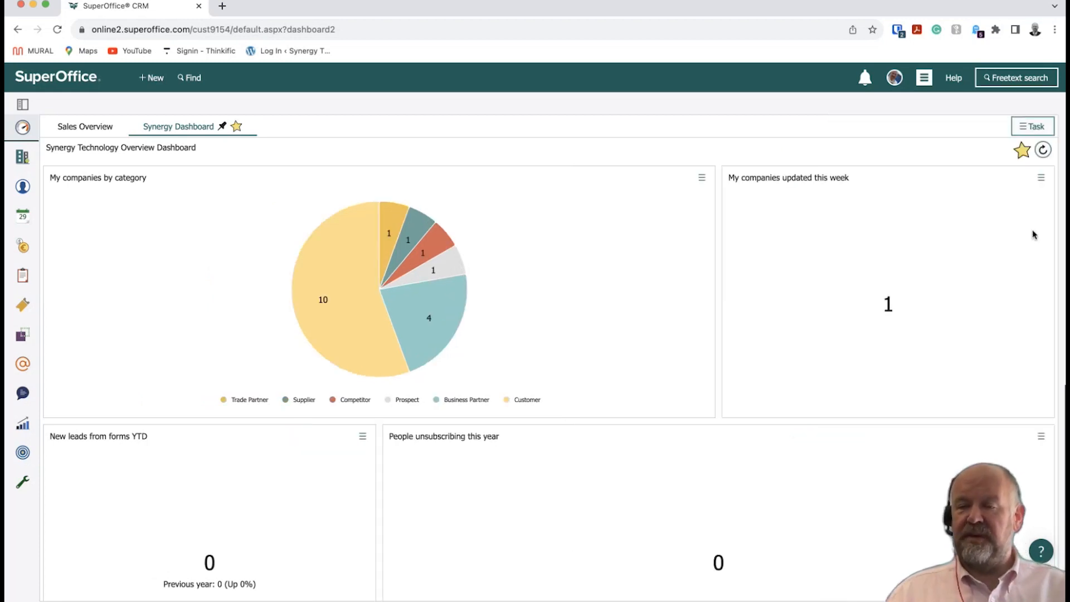